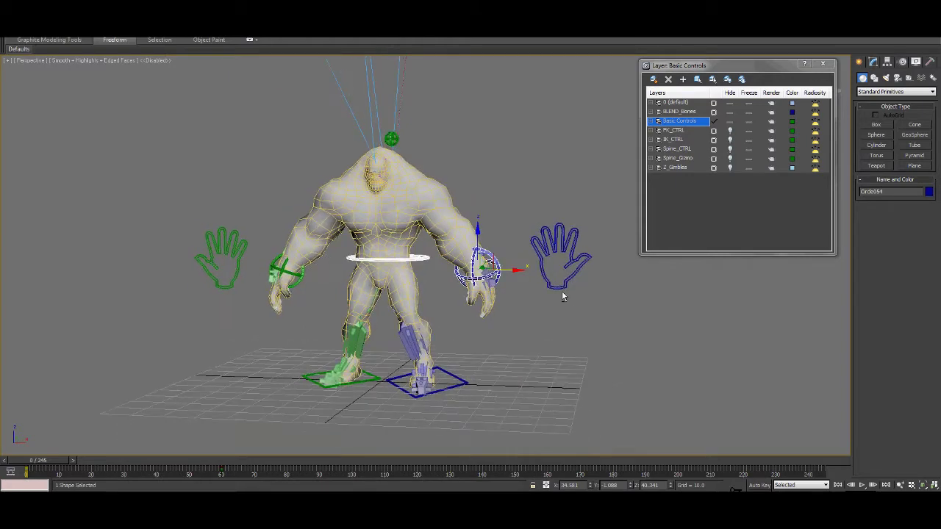
# Test the blue left wrist control by moving the arm inward, swinging it forward and rotating the hand.
pyautogui.moveTo(481, 266); pyautogui.dragTo(454, 271)
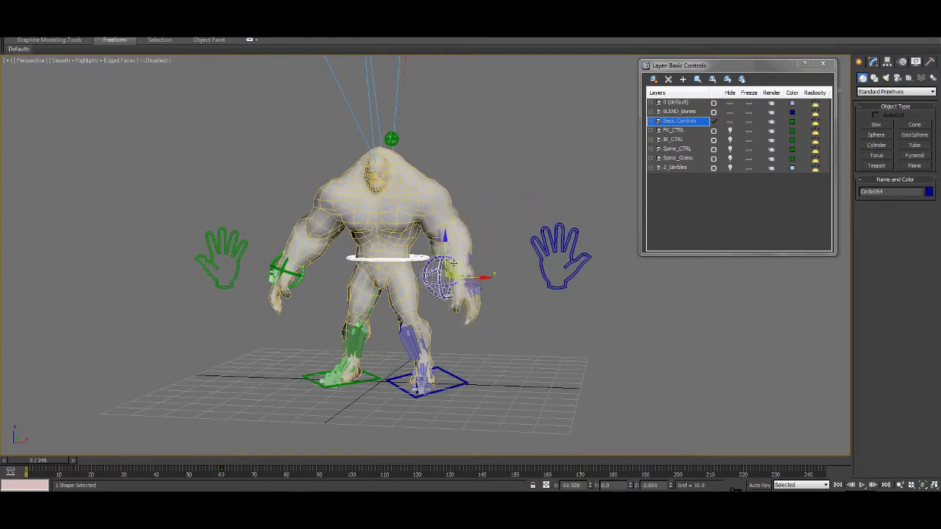
pyautogui.keyDown('alt'); pyautogui.moveTo(508, 196); pyautogui.dragTo(515, 265, button='middle'); pyautogui.keyUp('alt')
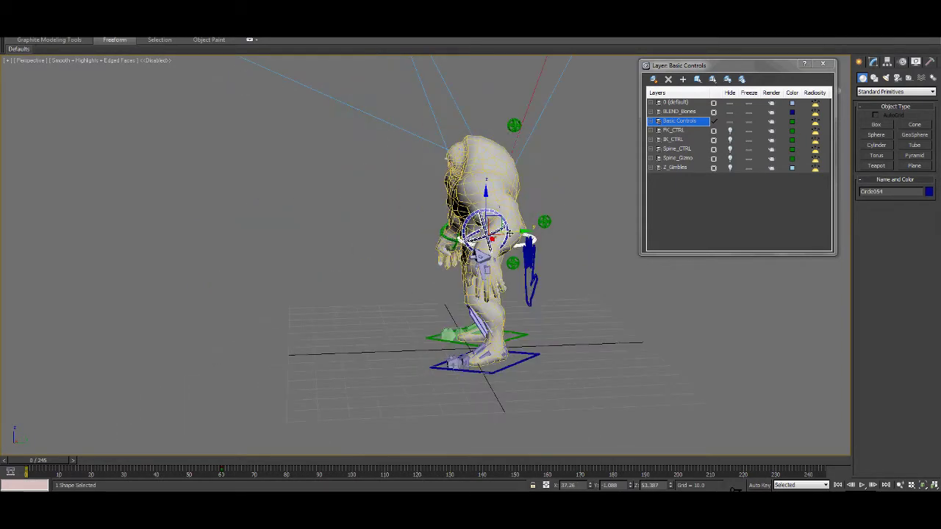
pyautogui.moveTo(453, 226)
pyautogui.mouseDown()
pyautogui.moveTo(560, 227)
pyautogui.moveTo(458, 227)
pyautogui.mouseUp()
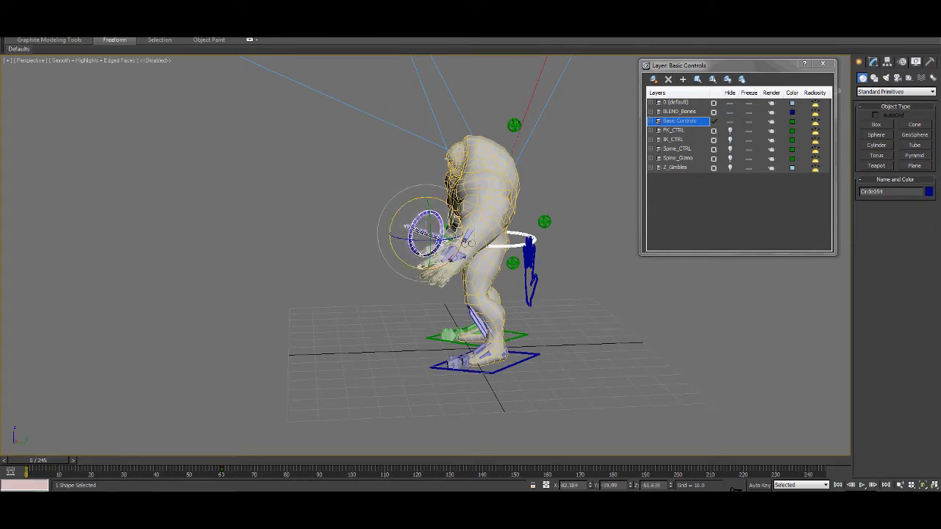
pyautogui.moveTo(539, 278); pyautogui.dragTo(545, 291)
pyautogui.keyDown('alt'); pyautogui.moveTo(545, 291); pyautogui.dragTo(468, 310, button='middle'); pyautogui.keyUp('alt')
# Test the blue left foot control by raising the foot so the knee bends.
pyautogui.click(494, 328)
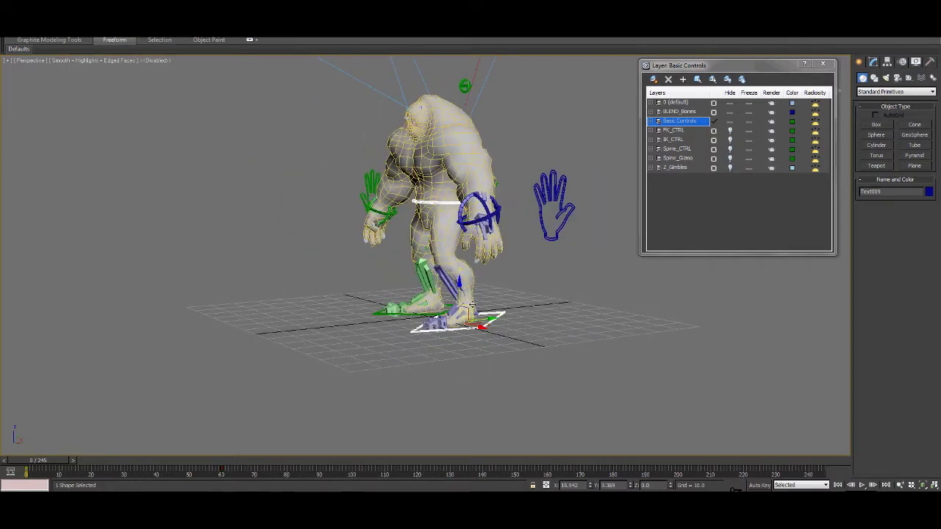
pyautogui.moveTo(449, 273); pyautogui.dragTo(469, 282)
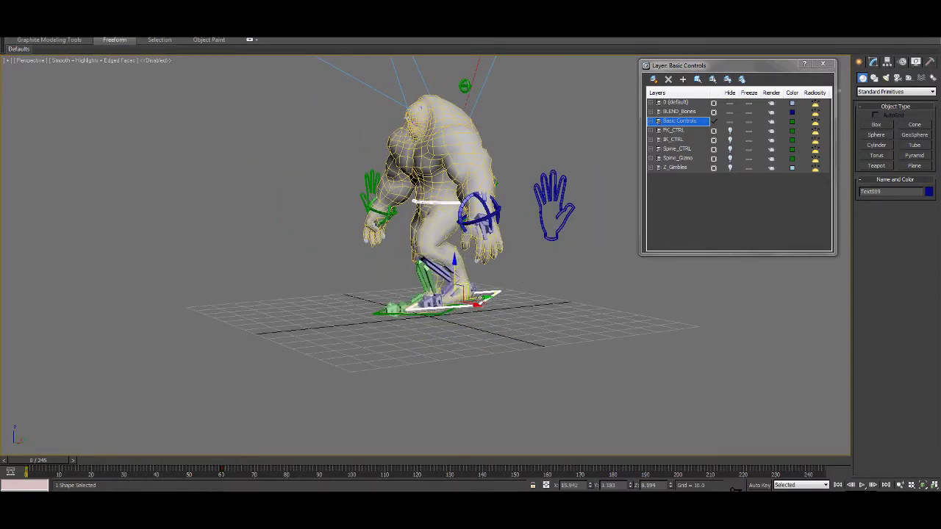
pyautogui.keyDown('alt'); pyautogui.moveTo(468, 283); pyautogui.dragTo(508, 291, button='middle'); pyautogui.keyUp('alt')
pyautogui.moveTo(488, 305)
pyautogui.mouseDown()
pyautogui.moveTo(503, 305)
pyautogui.moveTo(492, 304)
pyautogui.mouseUp()
pyautogui.keyDown('alt'); pyautogui.moveTo(518, 326); pyautogui.dragTo(477, 316, button='middle'); pyautogui.keyUp('alt')
# Try rotating the raised left foot with its control, and undo the foot test transforms.
pyautogui.press('e')
pyautogui.moveTo(478, 316); pyautogui.dragTo(478, 290)
pyautogui.keyDown('alt'); pyautogui.moveTo(434, 294); pyautogui.dragTo(477, 303, button='middle'); pyautogui.keyUp('alt')
pyautogui.moveTo(476, 303)
pyautogui.mouseDown()
pyautogui.moveTo(477, 280)
pyautogui.moveTo(467, 296)
pyautogui.mouseUp()
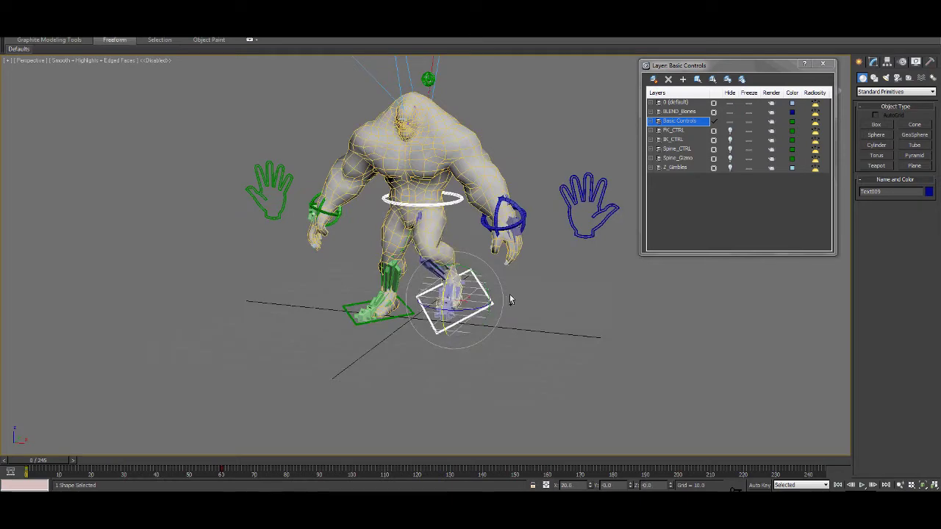
pyautogui.hotkey('ctrl', 'z')
pyautogui.hotkey('ctrl', 'z')
pyautogui.hotkey('ctrl', 'z')
# Try rotating the white circular control around the waist, and undo the rotation.
pyautogui.keyDown('alt'); pyautogui.moveTo(530, 307); pyautogui.dragTo(445, 255, button='middle'); pyautogui.keyUp('alt')
pyautogui.click(469, 238)
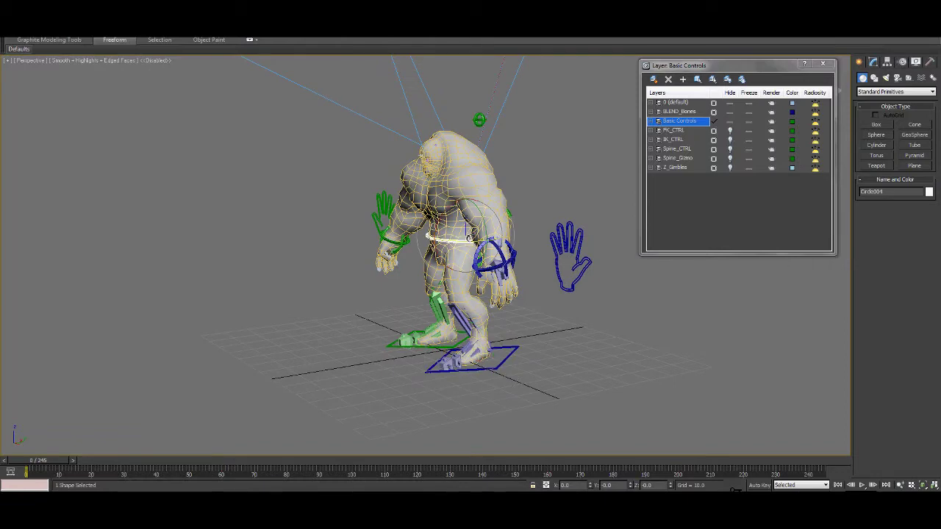
pyautogui.moveTo(493, 232)
pyautogui.mouseDown()
pyautogui.moveTo(475, 236)
pyautogui.moveTo(499, 231)
pyautogui.mouseUp()
pyautogui.hotkey('ctrl', 'z')
# Test the lowest green spine control behind the character by moving the hips around.
pyautogui.keyDown('alt'); pyautogui.moveTo(538, 248); pyautogui.dragTo(519, 234, button='middle'); pyautogui.keyUp('alt')
pyautogui.keyDown('alt'); pyautogui.moveTo(481, 258); pyautogui.dragTo(519, 269, button='middle'); pyautogui.keyUp('alt')
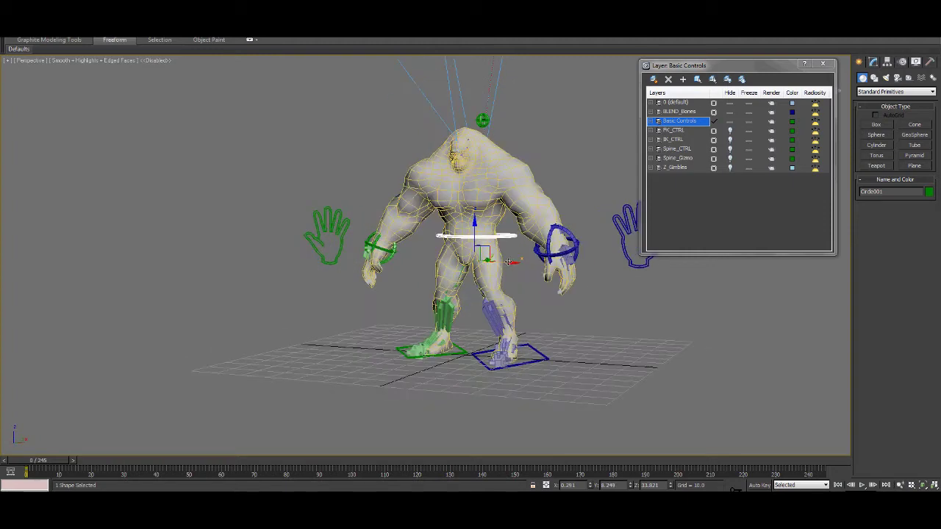
pyautogui.keyDown('alt'); pyautogui.moveTo(509, 263); pyautogui.dragTo(508, 279, button='middle'); pyautogui.keyUp('alt')
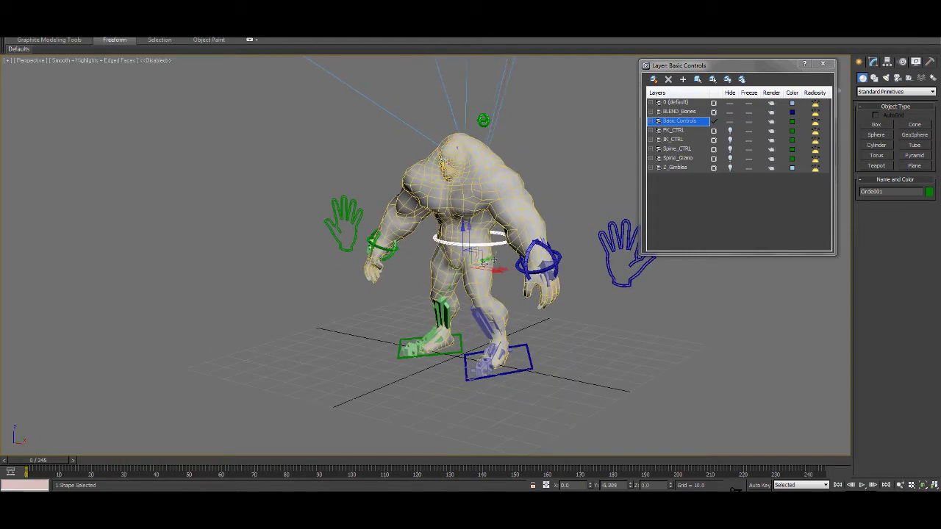
pyautogui.keyDown('alt'); pyautogui.moveTo(509, 279); pyautogui.dragTo(519, 239, button='middle'); pyautogui.keyUp('alt')
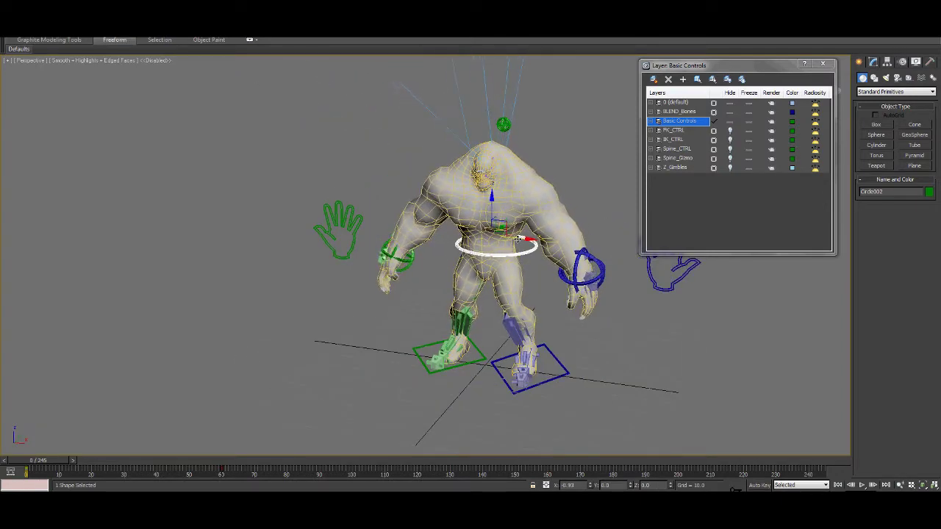
# Try shifting the torso with the middle green spine control, and cancel the move.
pyautogui.keyDown('alt'); pyautogui.moveTo(517, 238); pyautogui.dragTo(504, 232, button='middle'); pyautogui.keyUp('alt')
pyautogui.moveTo(498, 227)
pyautogui.mouseDown()
pyautogui.moveTo(505, 220)
pyautogui.moveTo(492, 233)
pyautogui.moveTo(511, 225)
pyautogui.mouseUp()
pyautogui.rightClick(511, 224)
pyautogui.keyDown('alt'); pyautogui.moveTo(531, 222); pyautogui.dragTo(500, 155, button='middle'); pyautogui.keyUp('alt')
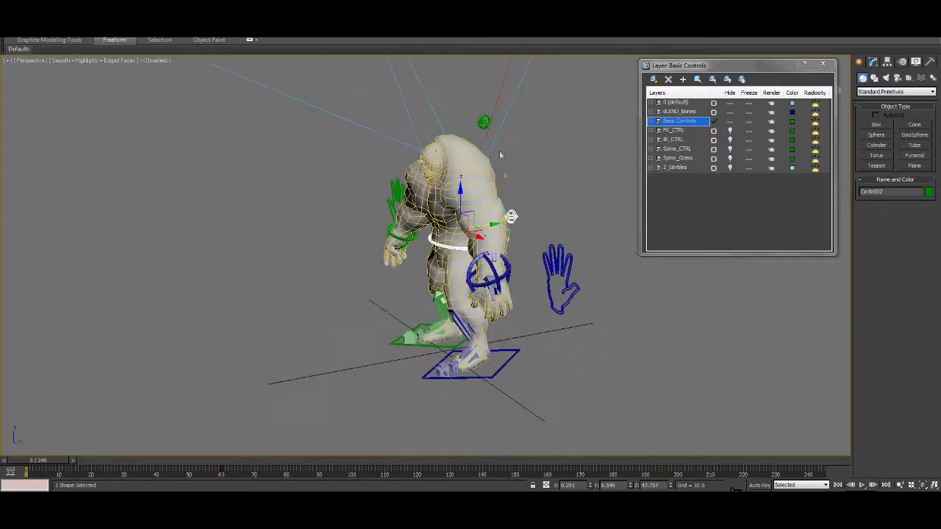
# Try moving the upper body with the top green spine control, and undo the move.
pyautogui.click(483, 121)
pyautogui.keyDown('alt'); pyautogui.moveTo(483, 121); pyautogui.dragTo(536, 170, button='middle'); pyautogui.keyUp('alt')
pyautogui.moveTo(501, 167); pyautogui.dragTo(491, 176)
pyautogui.keyDown('alt'); pyautogui.moveTo(491, 176); pyautogui.dragTo(480, 189, button='middle'); pyautogui.keyUp('alt')
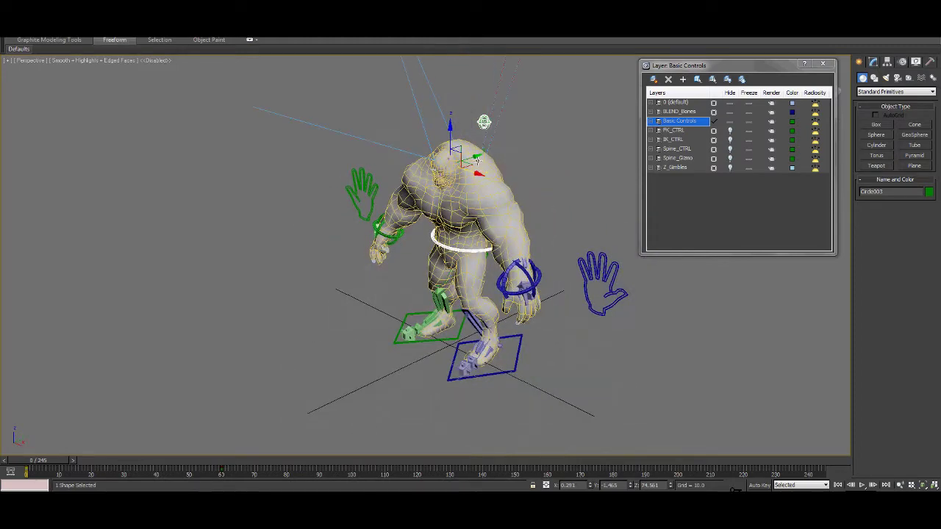
pyautogui.moveTo(474, 155)
pyautogui.mouseDown()
pyautogui.moveTo(486, 151)
pyautogui.moveTo(474, 156)
pyautogui.mouseUp()
pyautogui.hotkey('ctrl', 'z')
# Hide the Basic Controls and 0 (default) layers, keep BLEND_Bones visible, and show the FK_CTRL and IK_CTRL layers.
pyautogui.keyDown('alt'); pyautogui.moveTo(476, 224); pyautogui.dragTo(536, 179, button='middle'); pyautogui.keyUp('alt')
pyautogui.click(534, 222)
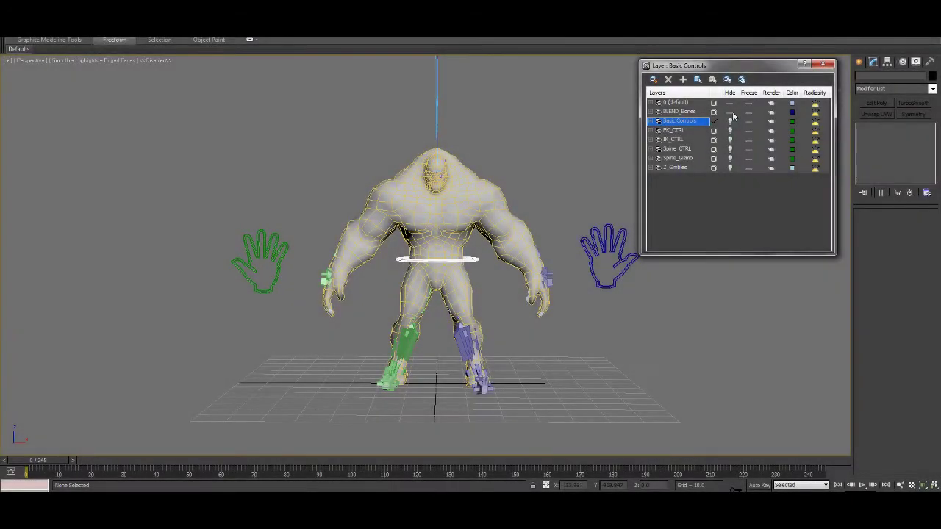
pyautogui.click(731, 114)
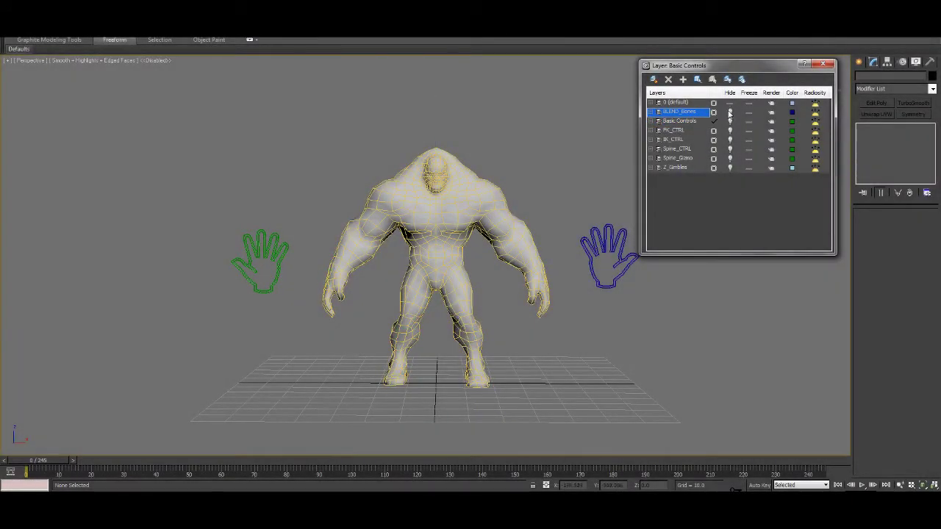
pyautogui.click(730, 112)
pyautogui.click(730, 104)
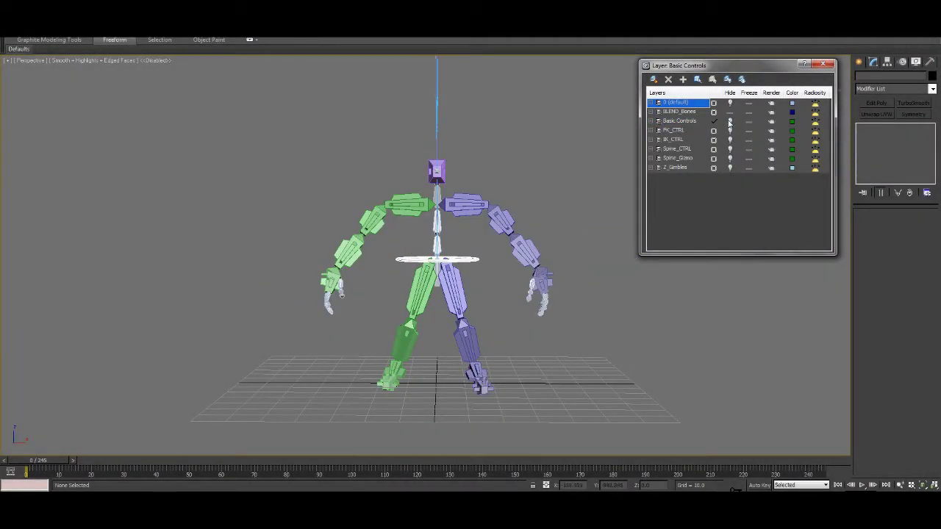
pyautogui.click(730, 131)
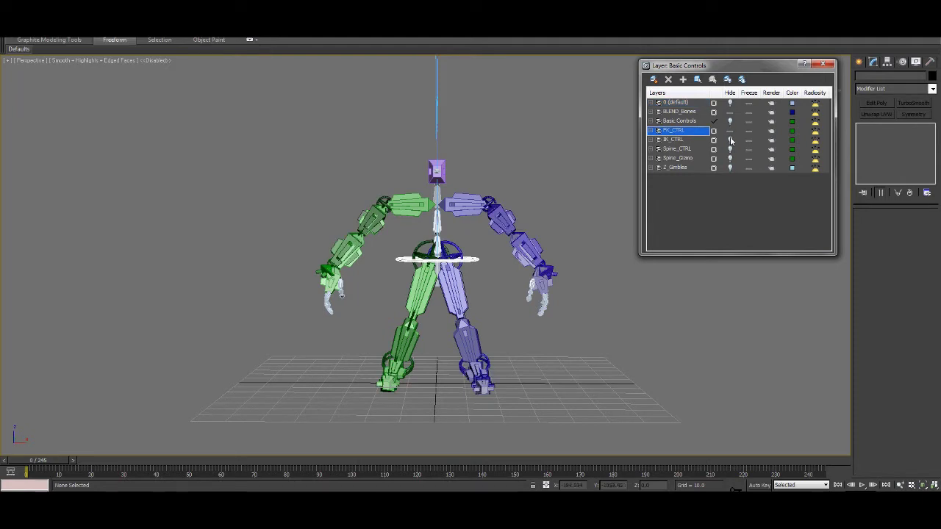
pyautogui.click(730, 140)
# Rotate the left and right shoulder FK controls to raise both FK arms above the shoulders.
pyautogui.click(494, 205)
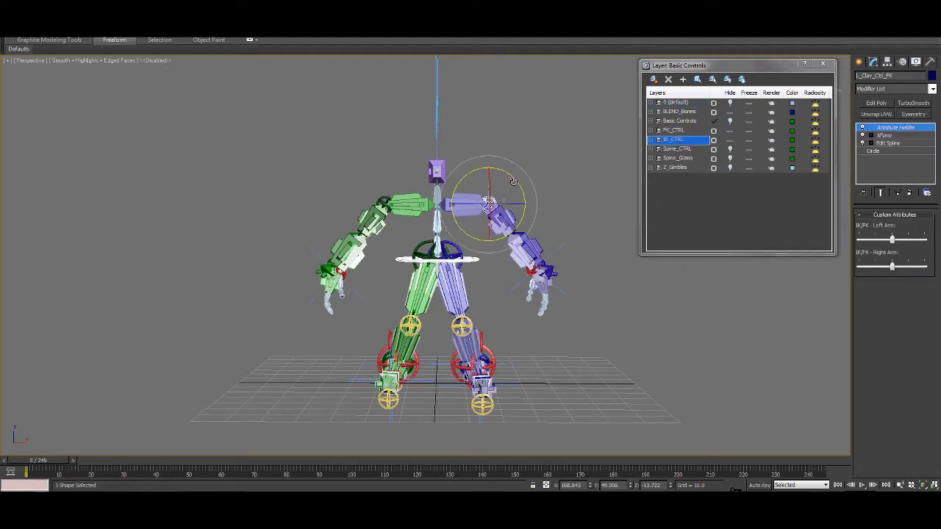
pyautogui.moveTo(514, 178); pyautogui.dragTo(485, 203)
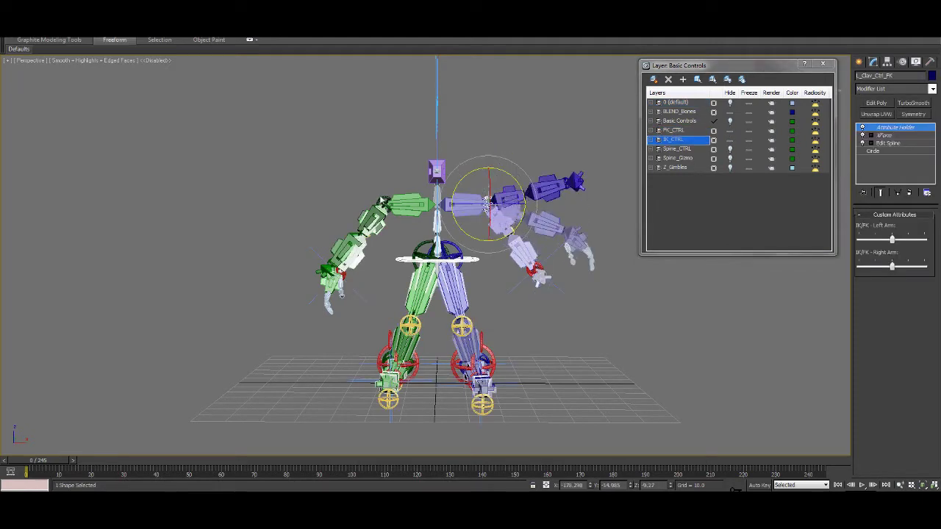
pyautogui.click(385, 200)
pyautogui.moveTo(405, 174); pyautogui.dragTo(394, 161)
# Blend both arms fully to IK with the IK/FK arm attributes, and return both blends to the midpoint.
pyautogui.moveTo(892, 240); pyautogui.dragTo(857, 241)
pyautogui.moveTo(892, 267); pyautogui.dragTo(857, 266)
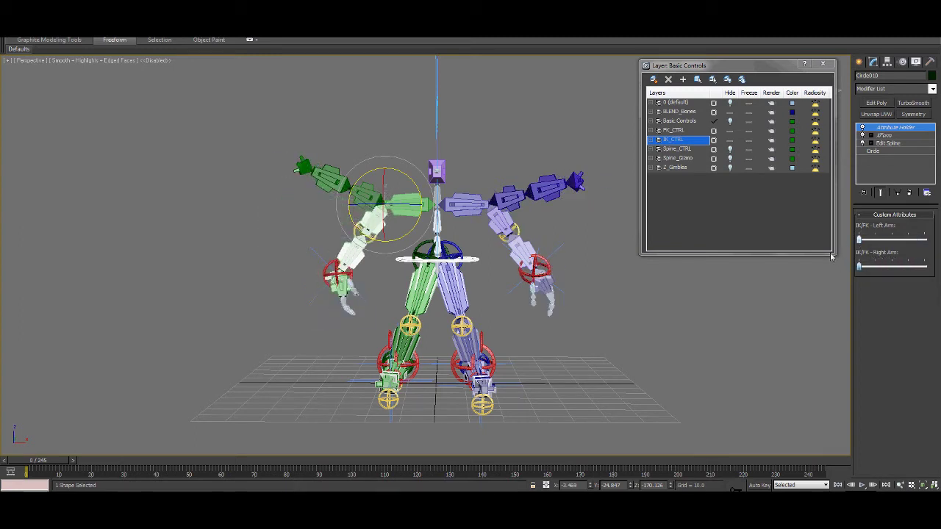
pyautogui.moveTo(858, 268); pyautogui.dragTo(892, 271)
pyautogui.moveTo(858, 239); pyautogui.dragTo(890, 240)
# Move the left foot IK control forward and up, and set the left and right leg IK/FK blends to the midpoint.
pyautogui.keyDown('alt'); pyautogui.moveTo(584, 371); pyautogui.dragTo(510, 314, button='middle'); pyautogui.keyUp('alt')
pyautogui.click(506, 311)
pyautogui.press('w')
pyautogui.moveTo(472, 307); pyautogui.dragTo(418, 278)
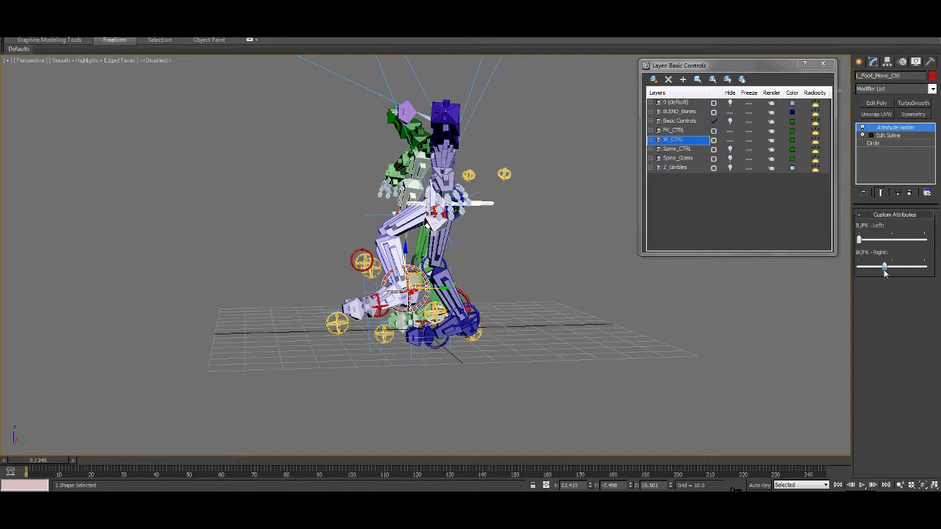
pyautogui.moveTo(859, 240); pyautogui.dragTo(892, 240)
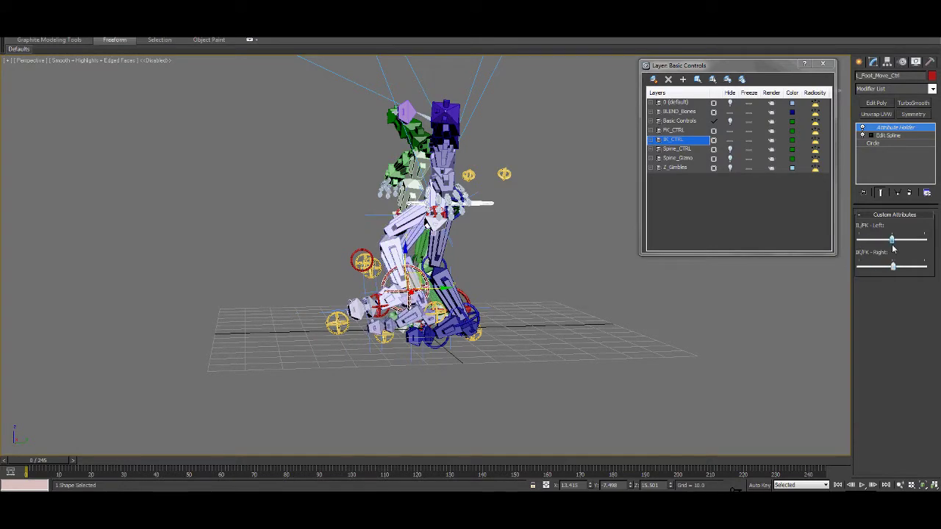
pyautogui.keyDown('alt'); pyautogui.moveTo(547, 315); pyautogui.dragTo(622, 311, button='middle'); pyautogui.keyUp('alt')
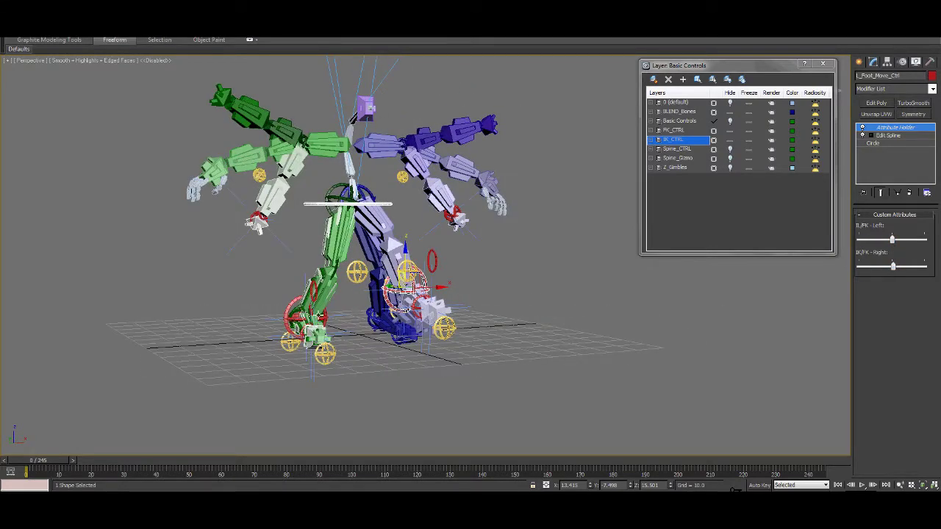
# Move the right foot IK control forward and up, rotate it about 30 degrees, and return the right leg blend to the midpoint.
pyautogui.click(297, 315)
pyautogui.keyDown('alt'); pyautogui.moveTo(298, 314); pyautogui.dragTo(371, 314, button='middle'); pyautogui.keyUp('alt')
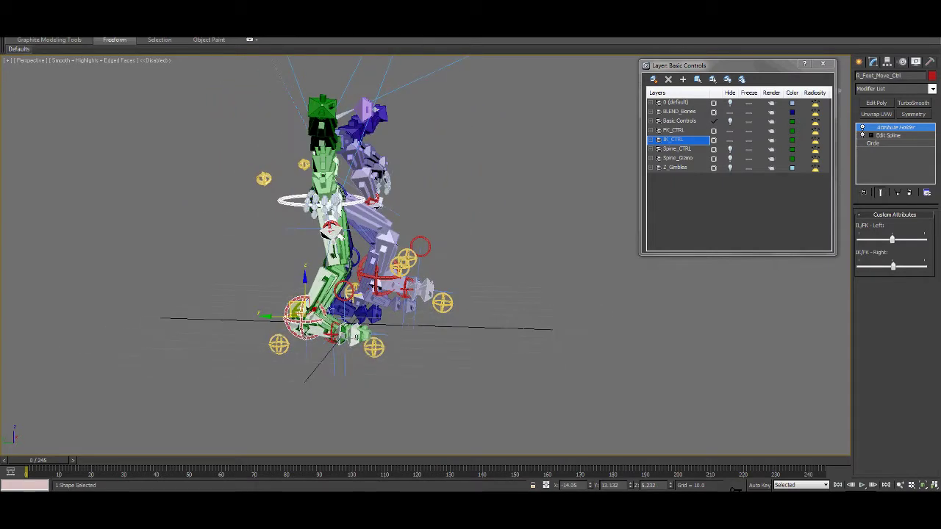
pyautogui.moveTo(298, 315); pyautogui.dragTo(367, 292)
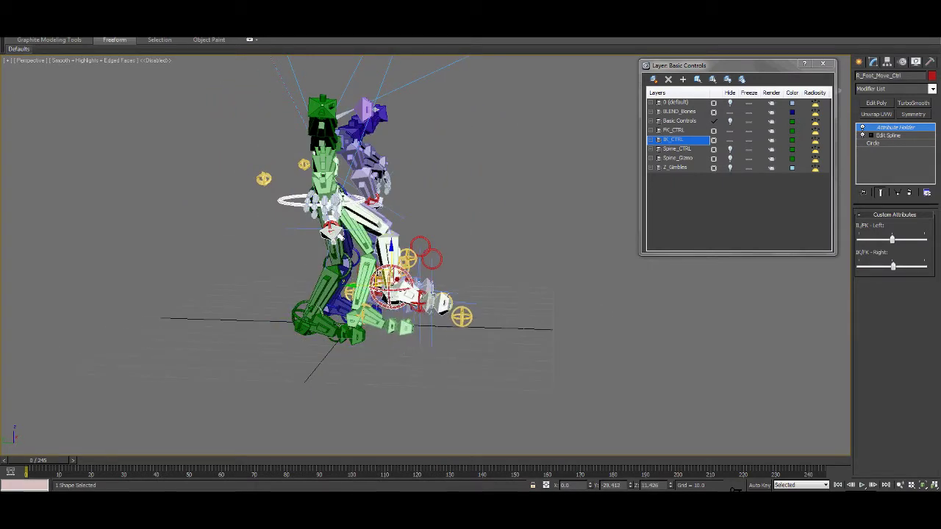
pyautogui.keyDown('alt'); pyautogui.moveTo(483, 327); pyautogui.dragTo(468, 315, button='middle'); pyautogui.keyUp('alt')
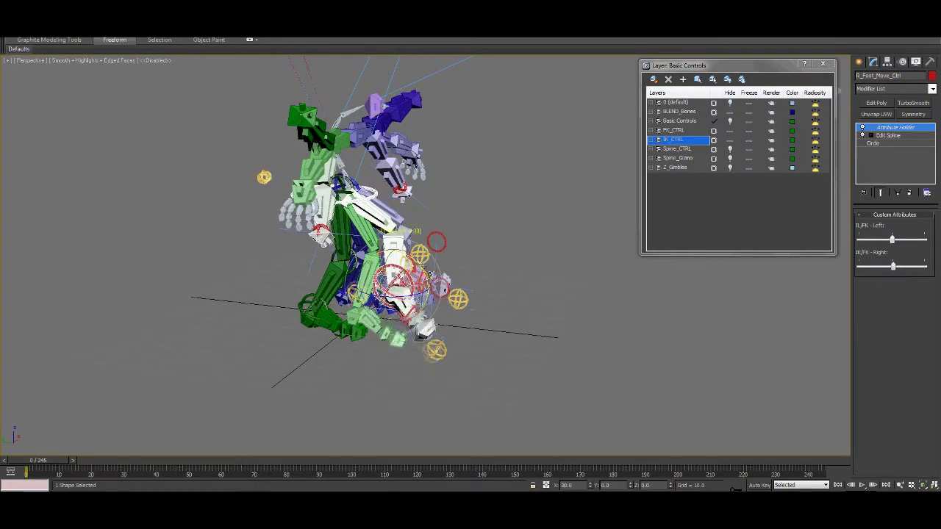
pyautogui.moveTo(903, 266)
pyautogui.mouseDown()
pyautogui.moveTo(860, 267)
pyautogui.moveTo(893, 270)
pyautogui.mouseUp()
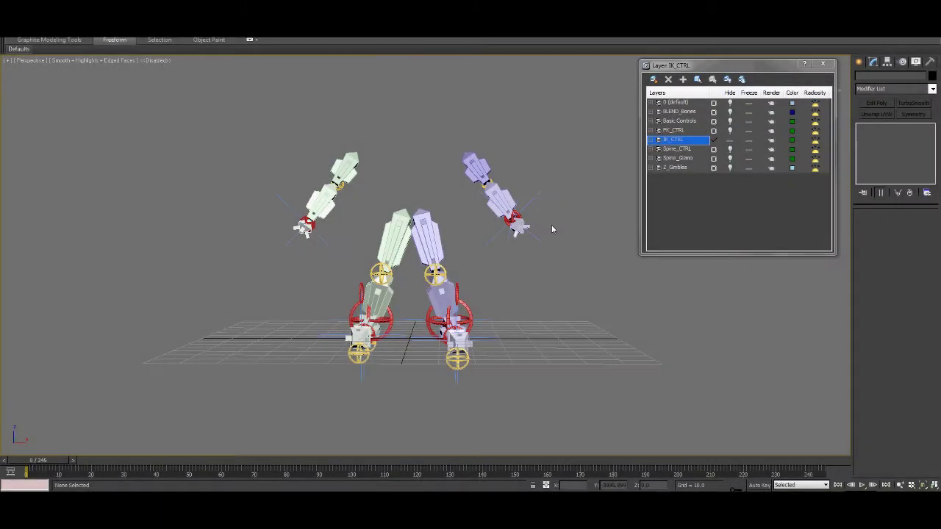
# Set both arm IK/FK blends to their minimum, and pose the left arm by moving its hand IK and elbow controls.
pyautogui.keyDown('alt'); pyautogui.moveTo(552, 228); pyautogui.dragTo(458, 252, button='middle'); pyautogui.keyUp('alt')
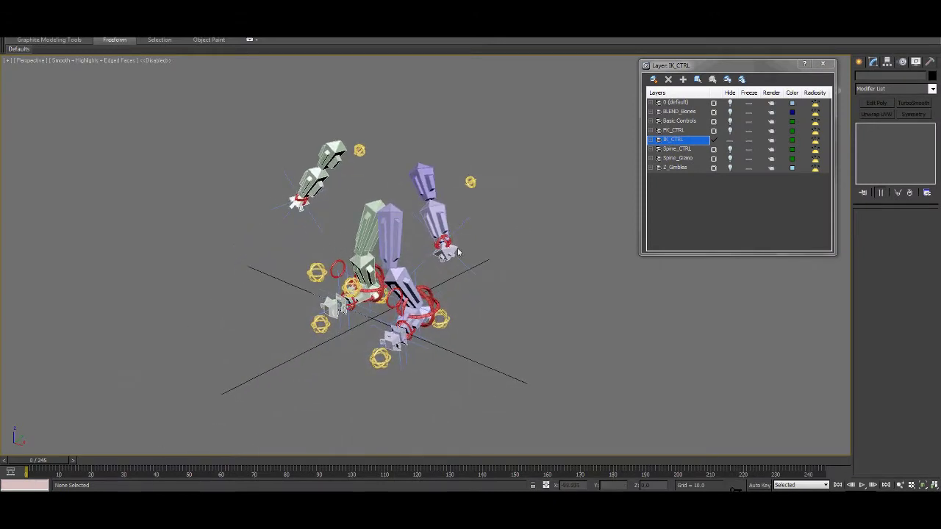
pyautogui.click(444, 242)
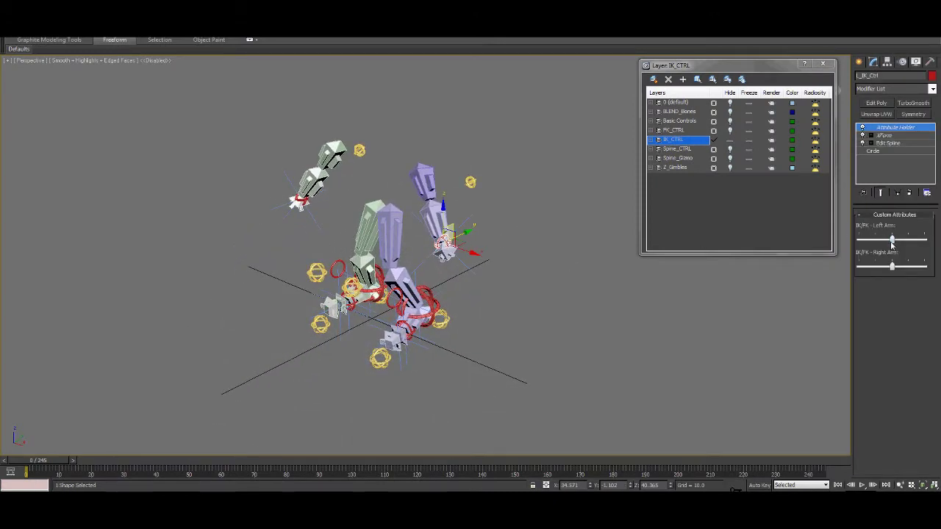
pyautogui.keyDown('alt'); pyautogui.moveTo(579, 259); pyautogui.dragTo(515, 247, button='middle'); pyautogui.keyUp('alt')
pyautogui.moveTo(450, 238)
pyautogui.mouseDown()
pyautogui.moveTo(479, 162)
pyautogui.moveTo(485, 97)
pyautogui.moveTo(458, 228)
pyautogui.mouseUp()
pyautogui.keyDown('alt'); pyautogui.moveTo(458, 228); pyautogui.dragTo(476, 218, button='middle'); pyautogui.keyUp('alt')
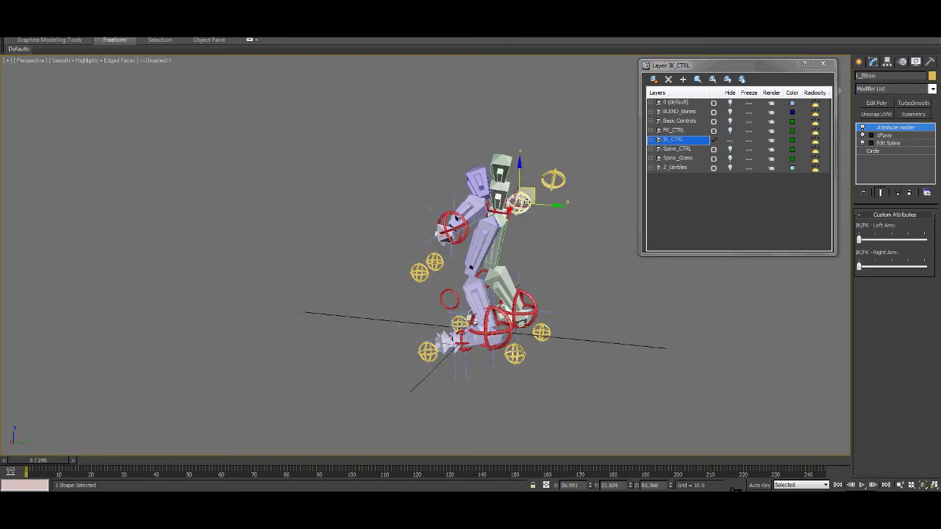
pyautogui.moveTo(521, 180)
pyautogui.mouseDown()
pyautogui.moveTo(515, 139)
pyautogui.moveTo(514, 206)
pyautogui.moveTo(515, 147)
pyautogui.moveTo(538, 179)
pyautogui.moveTo(537, 221)
pyautogui.moveTo(539, 180)
pyautogui.mouseUp()
# Test the left toe bend control by rotating the toes upward and back.
pyautogui.keyDown('alt'); pyautogui.moveTo(539, 180); pyautogui.dragTo(452, 250, button='middle'); pyautogui.keyUp('alt')
pyautogui.scroll(3, 447, 220)
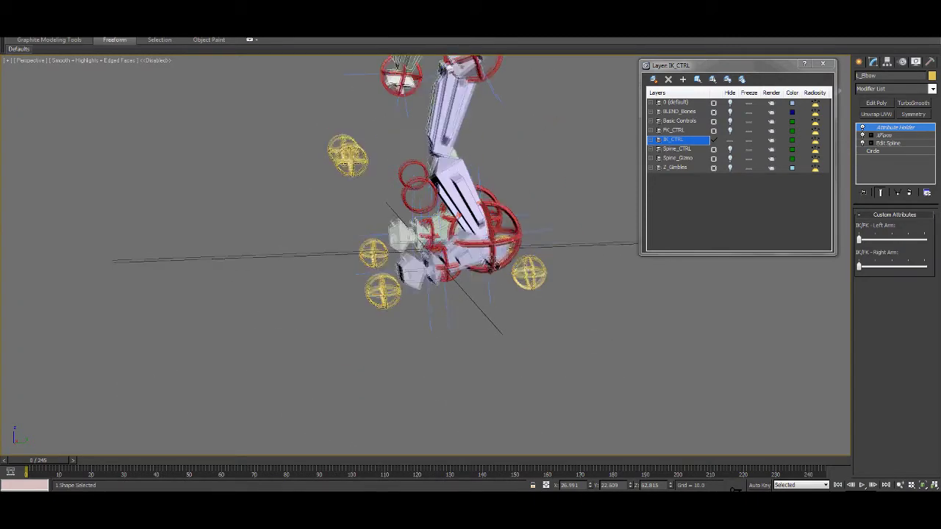
pyautogui.moveTo(443, 185); pyautogui.dragTo(460, 218, button='middle')
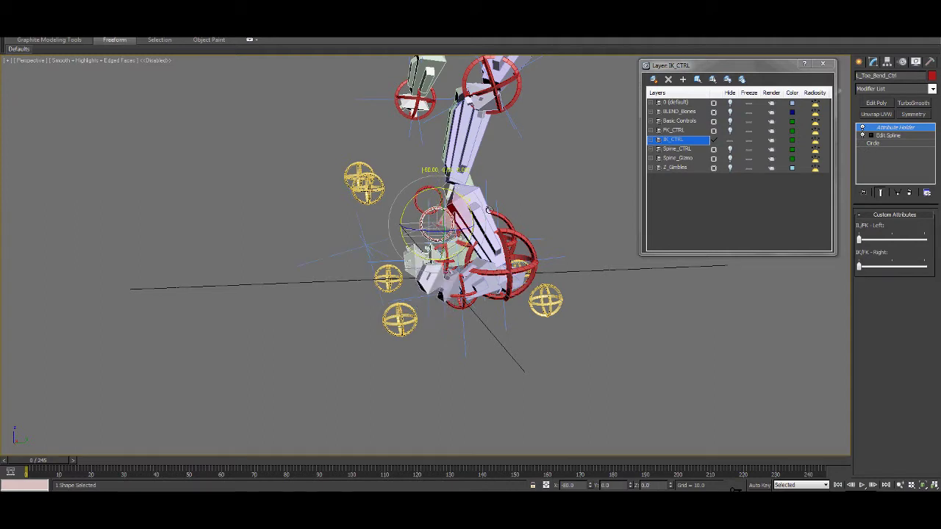
pyautogui.moveTo(491, 207); pyautogui.dragTo(497, 243)
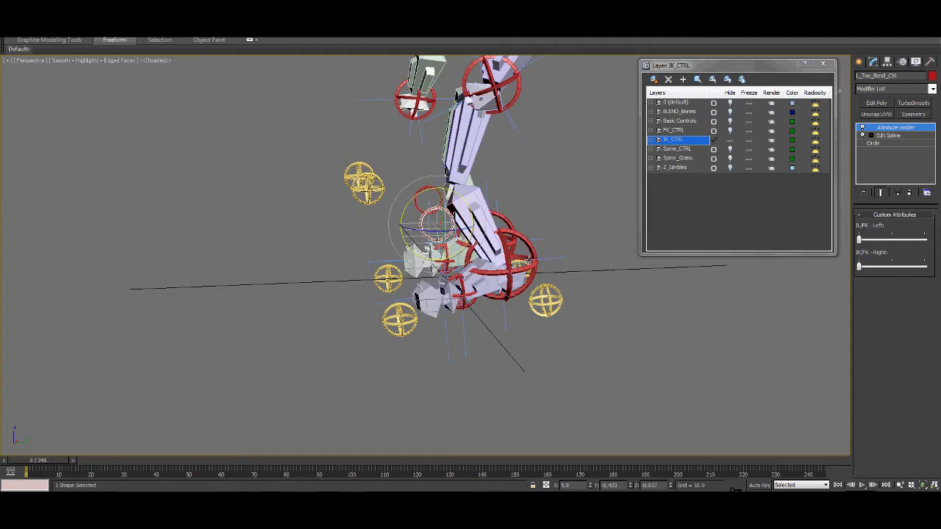
# Select the left foot move control and test it by lifting the foot.
pyautogui.click(532, 254)
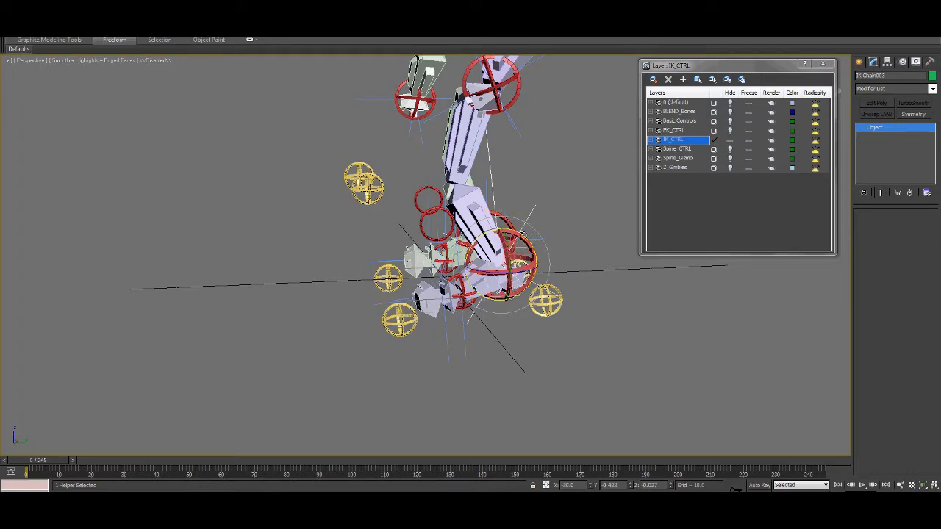
pyautogui.click(524, 240)
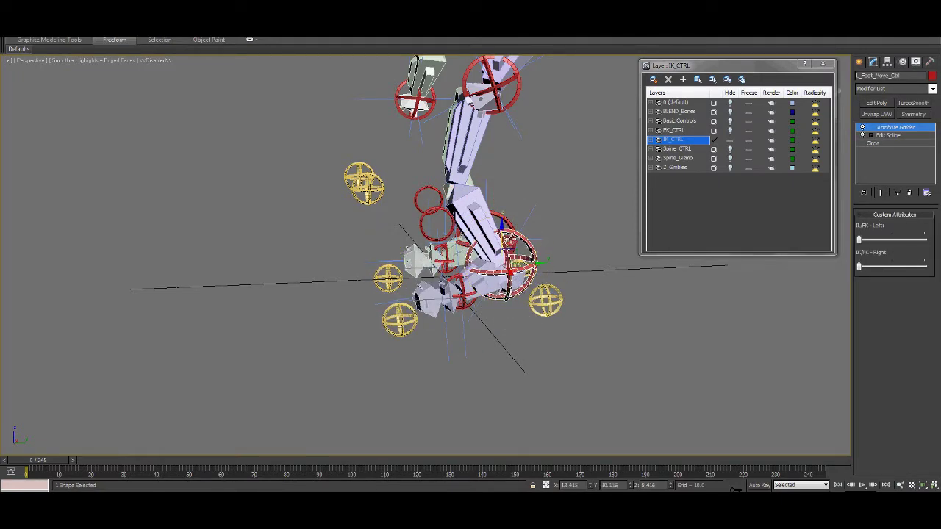
pyautogui.moveTo(515, 253); pyautogui.dragTo(523, 232)
# Try rotating the left foot about its yellow heel control, and undo the rotation.
pyautogui.keyDown('alt'); pyautogui.moveTo(554, 271); pyautogui.dragTo(576, 301, button='middle'); pyautogui.keyUp('alt')
pyautogui.click(562, 300)
pyautogui.press('e')
pyautogui.moveTo(561, 283); pyautogui.dragTo(573, 271)
pyautogui.hotkey('ctrl', 'z')
# Try rotating the left foot about the yellow control at the toe tip, and undo the rotation.
pyautogui.click(401, 300)
pyautogui.moveTo(410, 282); pyautogui.dragTo(406, 263)
pyautogui.hotkey('ctrl', 'z')
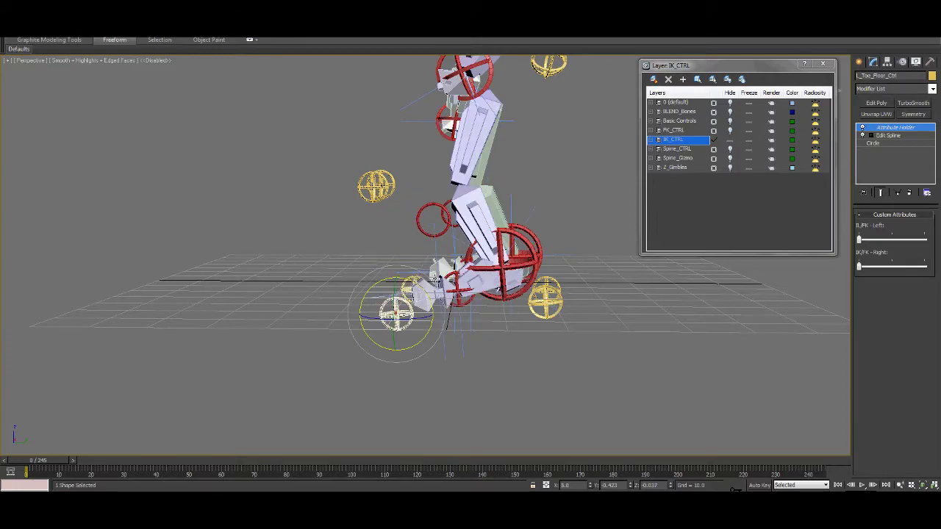
# Try moving the left knee control sideways with the left leg in view, and cancel the move.
pyautogui.keyDown('alt'); pyautogui.moveTo(461, 284); pyautogui.dragTo(519, 285, button='middle'); pyautogui.keyUp('alt')
pyautogui.moveTo(453, 266); pyautogui.dragTo(434, 286, button='middle')
pyautogui.click(405, 260)
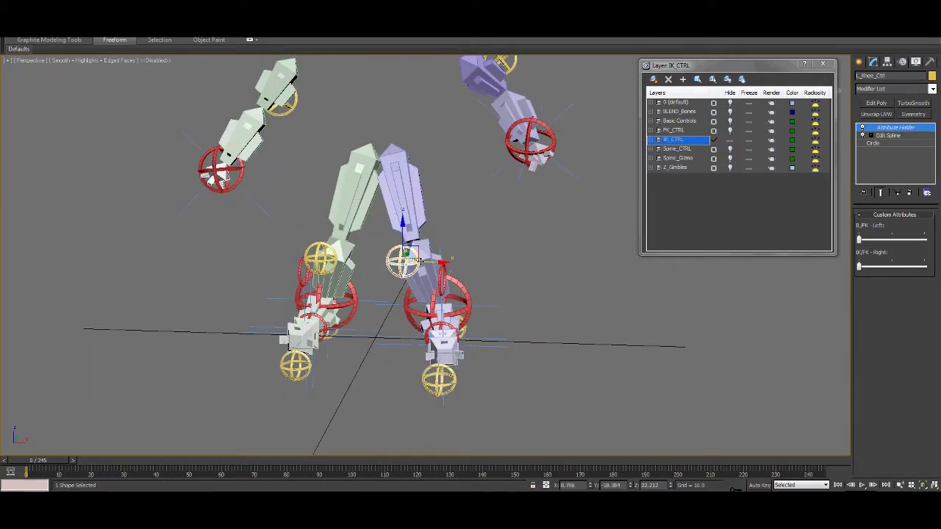
pyautogui.moveTo(430, 261); pyautogui.dragTo(463, 265)
pyautogui.rightClick(463, 264)
pyautogui.keyDown('alt'); pyautogui.moveTo(467, 291); pyautogui.dragTo(567, 294, button='middle'); pyautogui.keyUp('alt')
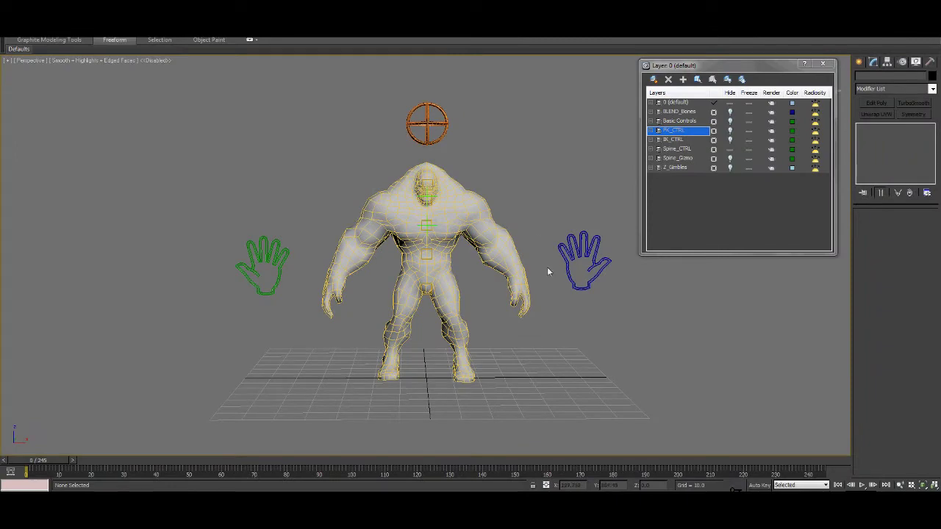
# Test the spine helper box at the head by moving it, and deselect it.
pyautogui.keyDown('alt'); pyautogui.moveTo(547, 267); pyautogui.dragTo(478, 263, button='middle'); pyautogui.keyUp('alt')
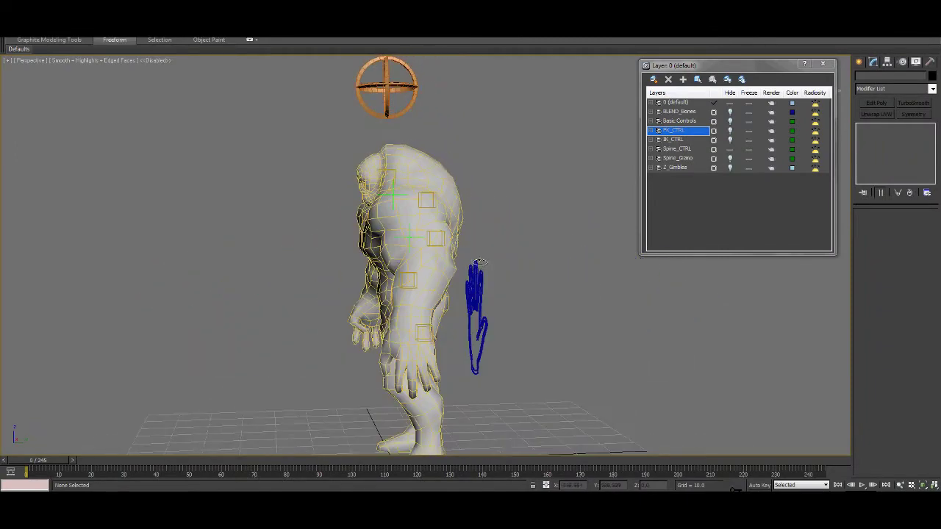
pyautogui.click(393, 171)
pyautogui.keyDown('alt'); pyautogui.moveTo(393, 171); pyautogui.dragTo(416, 197, button='middle'); pyautogui.keyUp('alt')
pyautogui.moveTo(409, 179); pyautogui.dragTo(439, 215)
pyautogui.click(487, 239)
# Select the upper spine helper box at the chest, test moving it, and deselect it.
pyautogui.keyDown('alt'); pyautogui.moveTo(488, 239); pyautogui.dragTo(443, 202, button='middle'); pyautogui.keyUp('alt')
pyautogui.click(427, 194)
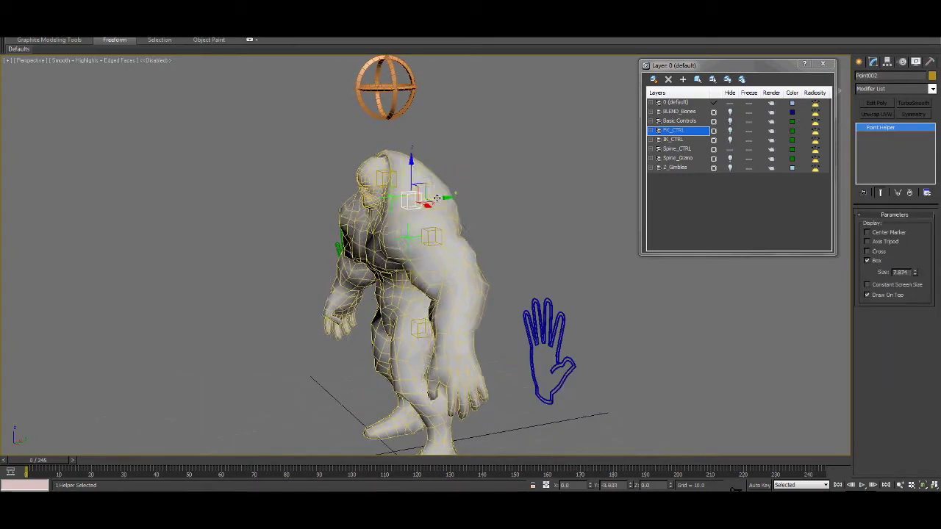
pyautogui.keyDown('alt'); pyautogui.moveTo(459, 230); pyautogui.dragTo(436, 200, button='middle'); pyautogui.keyUp('alt')
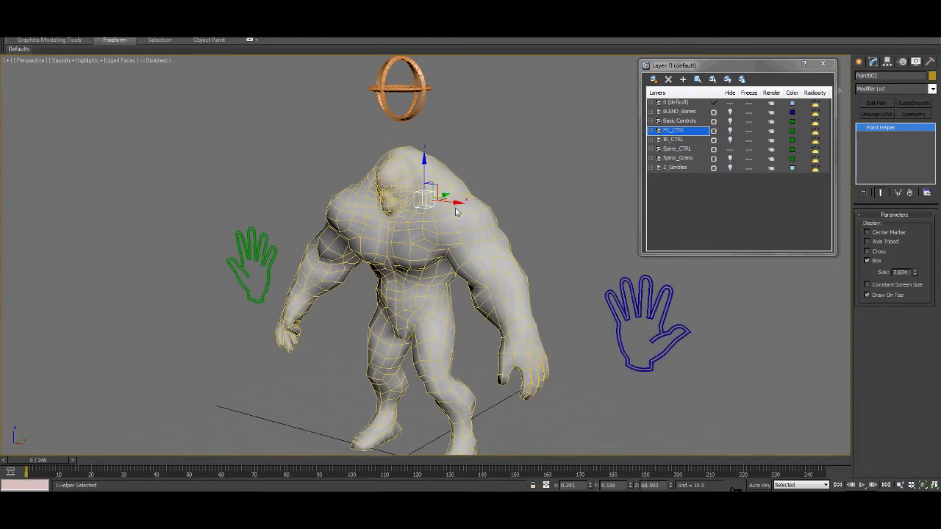
pyautogui.click(522, 263)
# Select the lower spine helper box at the waist, test moving it, and deselect it.
pyautogui.keyDown('alt'); pyautogui.moveTo(522, 263); pyautogui.dragTo(455, 241, button='middle'); pyautogui.keyUp('alt')
pyautogui.click(421, 238)
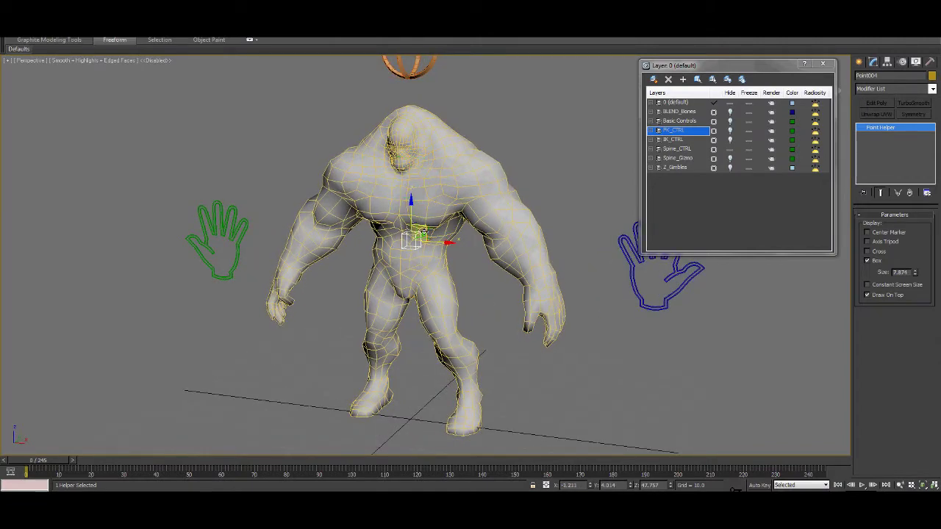
pyautogui.keyDown('alt'); pyautogui.moveTo(456, 241); pyautogui.dragTo(433, 238, button='middle'); pyautogui.keyUp('alt')
pyautogui.moveTo(433, 233); pyautogui.dragTo(438, 234)
pyautogui.moveTo(492, 307)
pyautogui.keyDown('alt'); pyautogui.mouseDown(button='middle')
pyautogui.moveTo(511, 303)
pyautogui.moveTo(476, 300)
pyautogui.mouseUp(button='middle'); pyautogui.keyUp('alt')
pyautogui.click(480, 297)
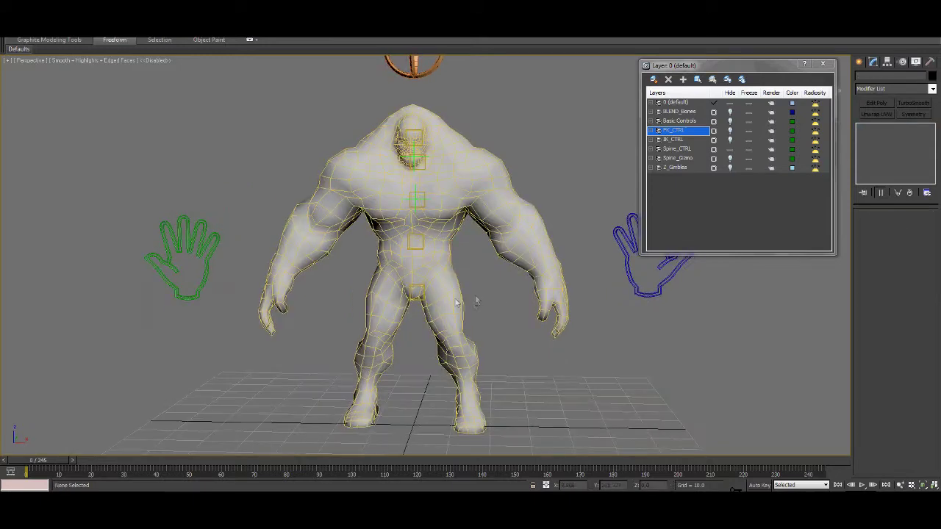
# Select the helper box at the pelvis and test moving it.
pyautogui.click(416, 294)
pyautogui.moveTo(444, 293); pyautogui.dragTo(445, 294)
pyautogui.keyDown('alt'); pyautogui.moveTo(445, 294); pyautogui.dragTo(446, 283, button='middle'); pyautogui.keyUp('alt')
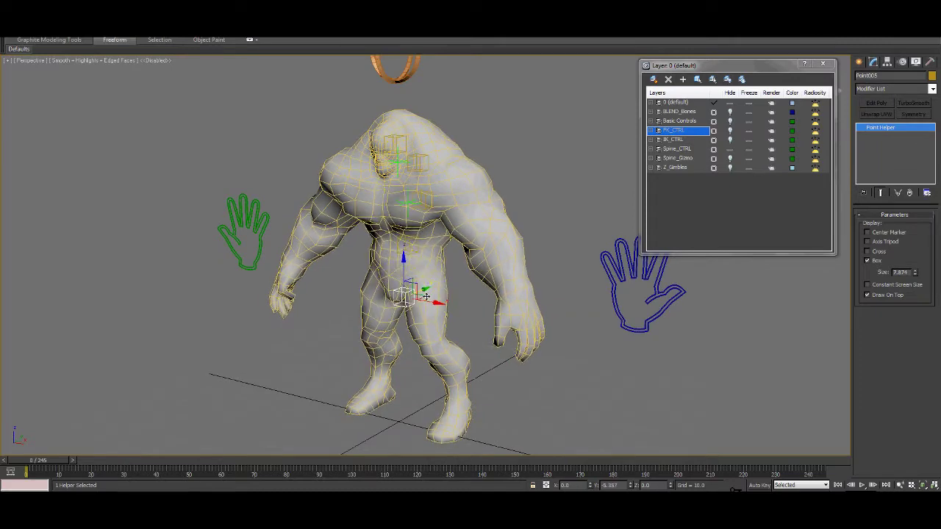
pyautogui.keyDown('alt'); pyautogui.moveTo(447, 283); pyautogui.dragTo(465, 196, button='middle'); pyautogui.keyUp('alt')
pyautogui.scroll(-3, 485, 312)
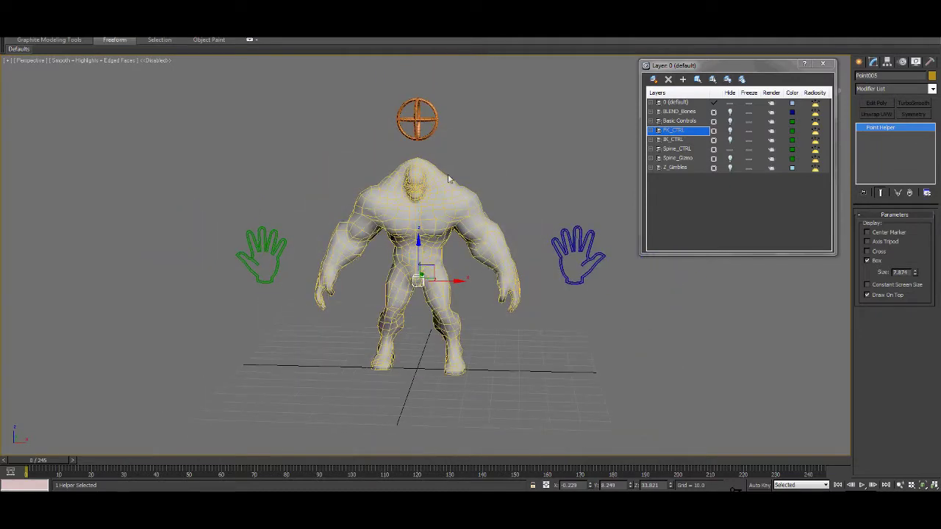
# Try rotating the orange head control above the creature, and undo the rotation.
pyautogui.click(410, 133)
pyautogui.moveTo(443, 158); pyautogui.dragTo(456, 202, button='middle')
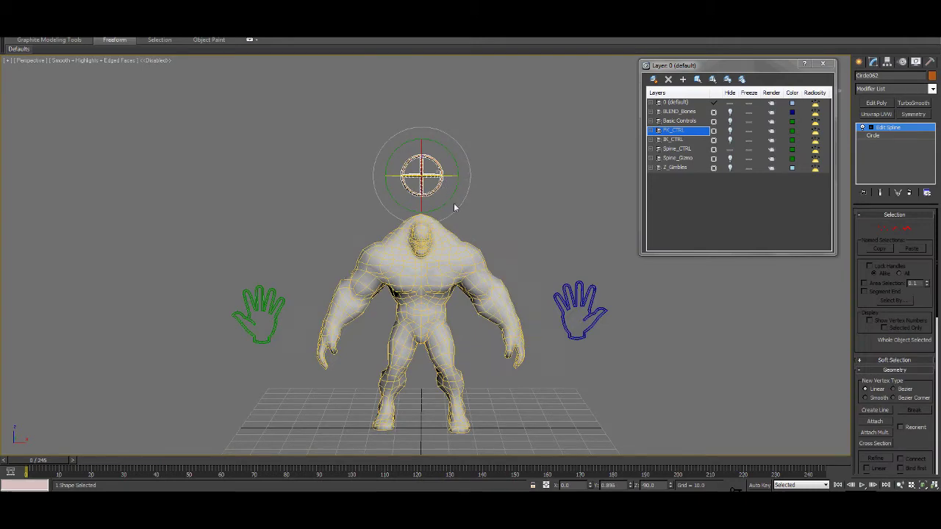
pyautogui.scroll(5, 452, 200)
pyautogui.press('e')
pyautogui.moveTo(423, 111); pyautogui.dragTo(449, 145)
pyautogui.hotkey('ctrl', 'z')
pyautogui.hotkey('ctrl', 'z')
pyautogui.keyDown('alt'); pyautogui.moveTo(507, 324); pyautogui.dragTo(557, 342, button='middle'); pyautogui.keyUp('alt')
pyautogui.scroll(-5, 555, 342)
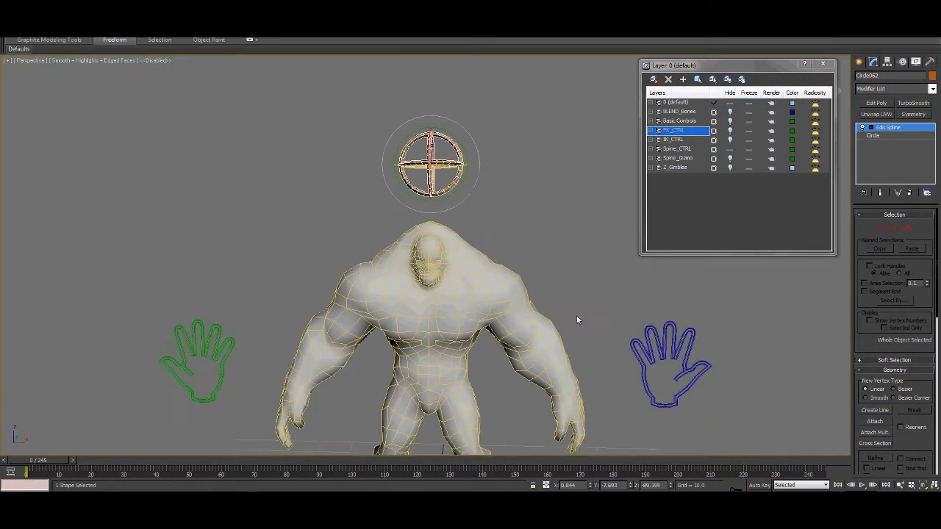
# Test the Finger Splay attribute of the left hand control with a slight adjustment.
pyautogui.keyDown('alt'); pyautogui.moveTo(554, 319); pyautogui.dragTo(568, 299, button='middle'); pyautogui.keyUp('alt')
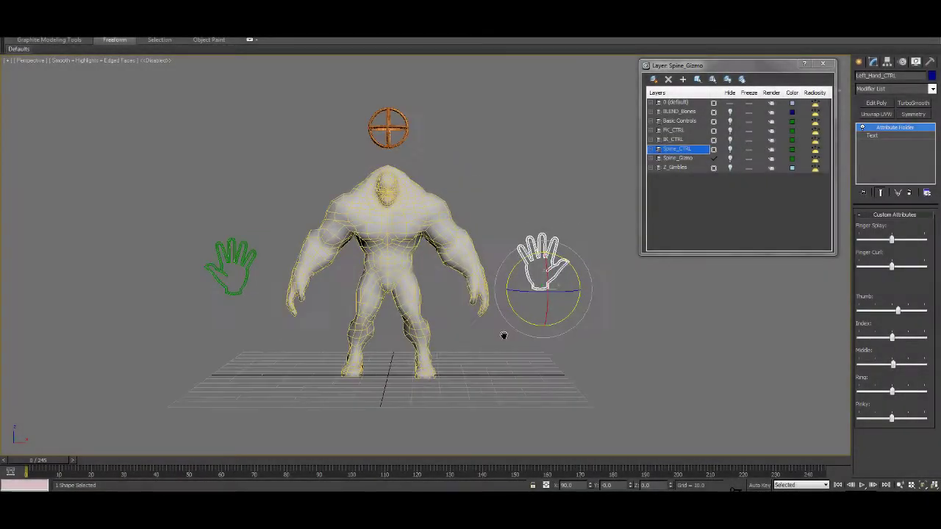
pyautogui.scroll(3, 515, 332)
pyautogui.moveTo(523, 335); pyautogui.dragTo(558, 309, button='middle')
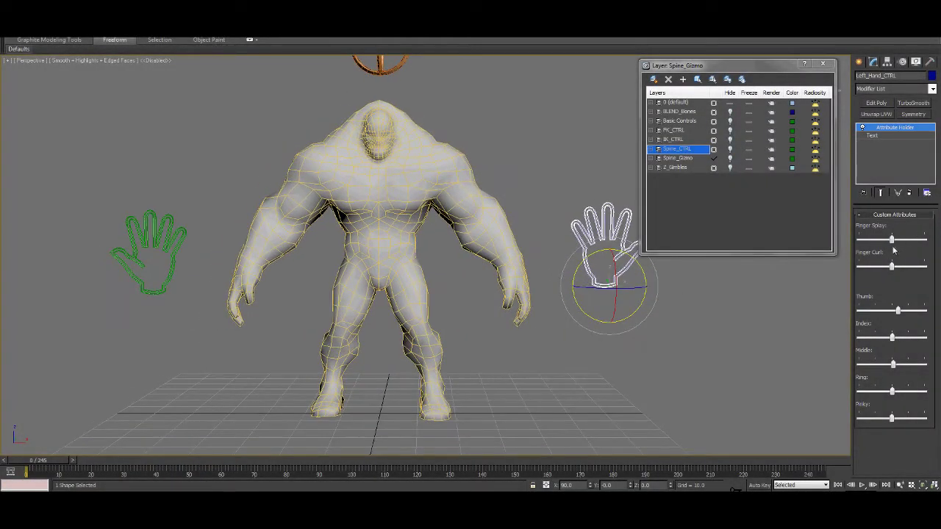
pyautogui.keyDown('alt'); pyautogui.moveTo(740, 357); pyautogui.dragTo(602, 383, button='middle'); pyautogui.keyUp('alt')
pyautogui.moveTo(895, 248)
pyautogui.mouseDown()
pyautogui.moveTo(917, 250)
pyautogui.moveTo(895, 249)
pyautogui.mouseUp()
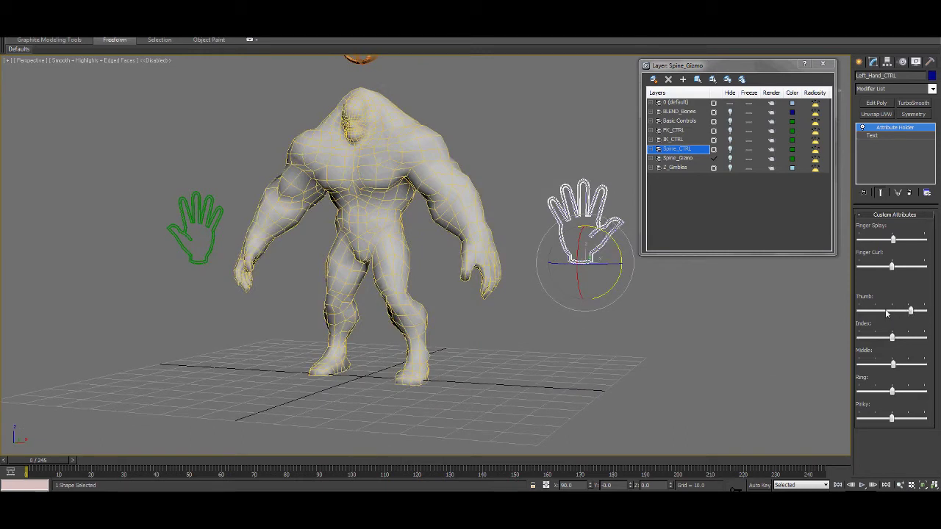
# Curl the left hand's fingers individually with the Thumb, Index, Middle, Ring and Pinky attributes.
pyautogui.moveTo(909, 312); pyautogui.dragTo(897, 393)
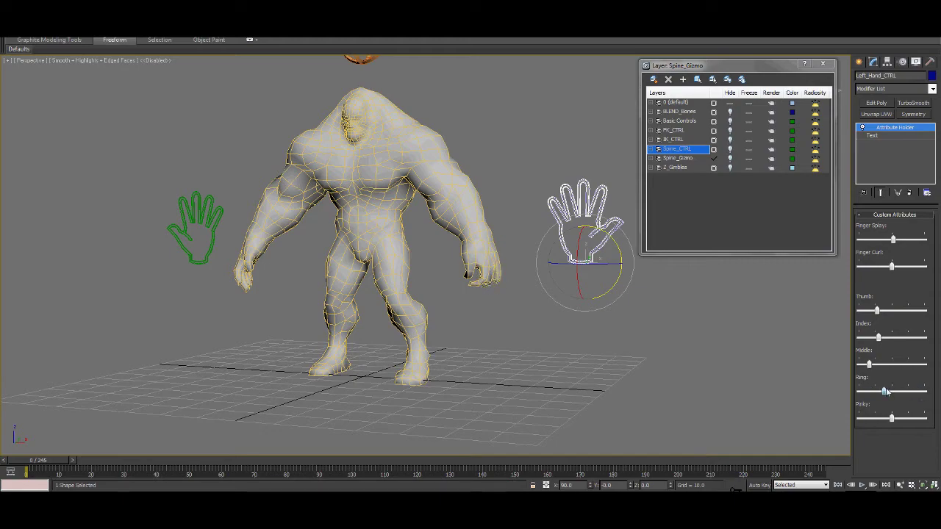
pyautogui.moveTo(873, 420); pyautogui.dragTo(882, 418)
pyautogui.keyDown('alt'); pyautogui.moveTo(710, 386); pyautogui.dragTo(681, 365, button='middle'); pyautogui.keyUp('alt')
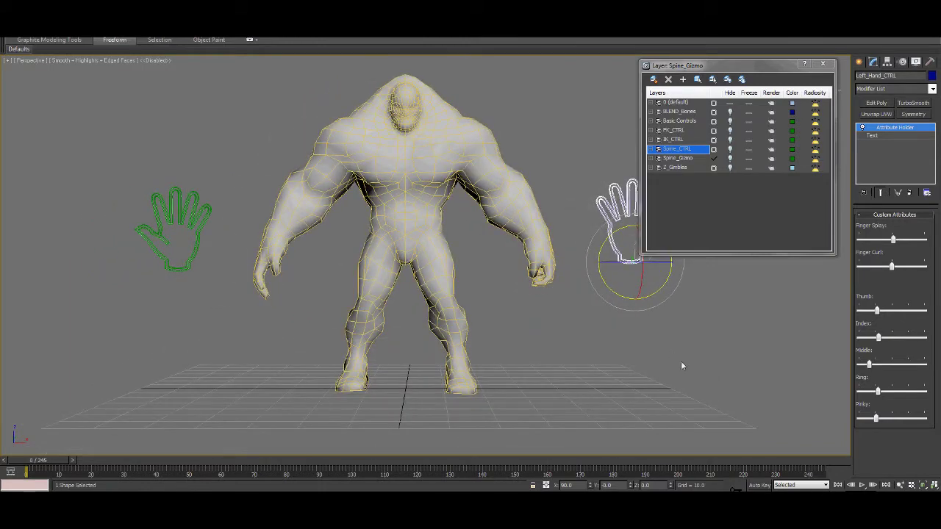
# Select the right hand control and test its Index, Middle and Finger Curl attributes.
pyautogui.click(189, 217)
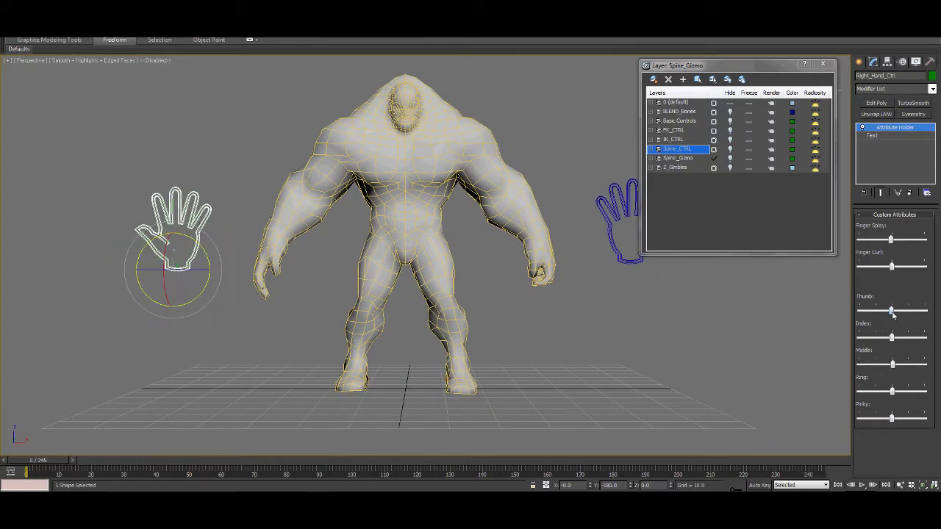
pyautogui.moveTo(905, 315); pyautogui.dragTo(885, 363)
pyautogui.scroll(-2, 698, 350)
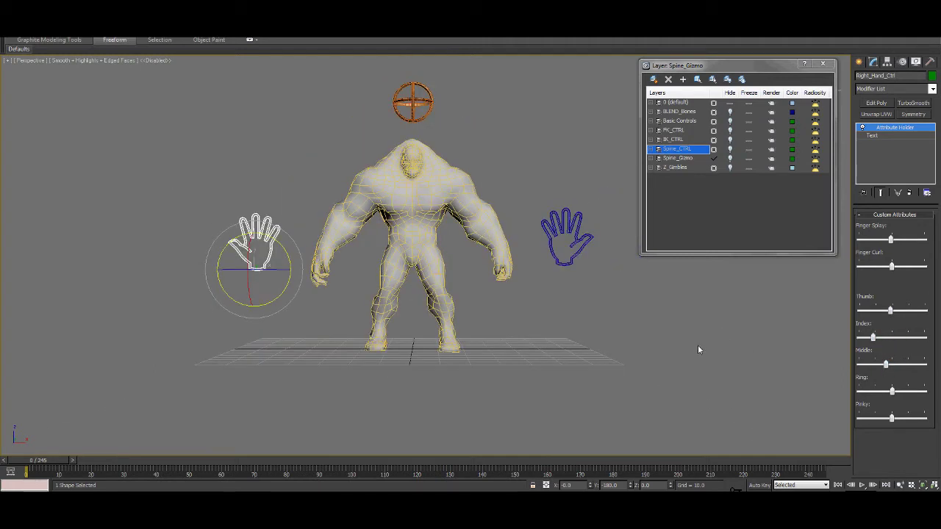
pyautogui.keyDown('alt'); pyautogui.moveTo(761, 309); pyautogui.dragTo(687, 334, button='middle'); pyautogui.keyUp('alt')
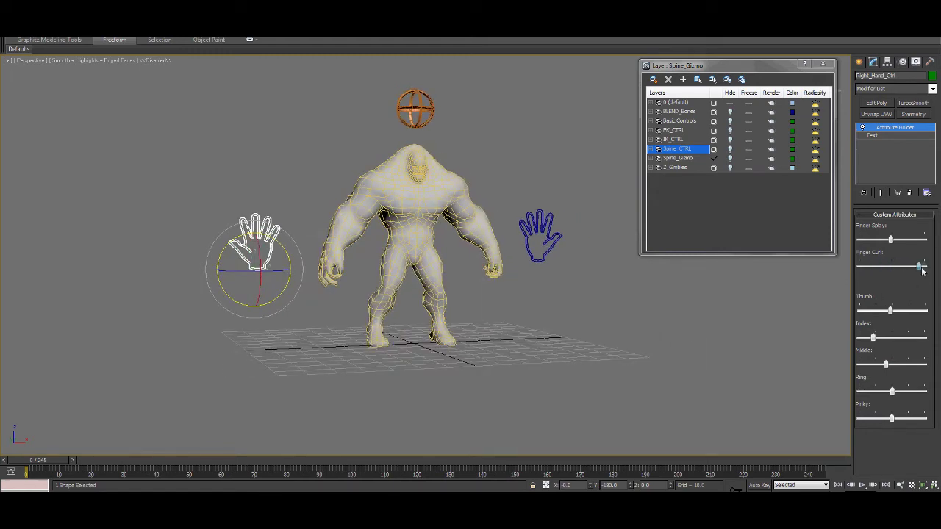
pyautogui.keyDown('alt'); pyautogui.moveTo(735, 316); pyautogui.dragTo(710, 354, button='middle'); pyautogui.keyUp('alt')
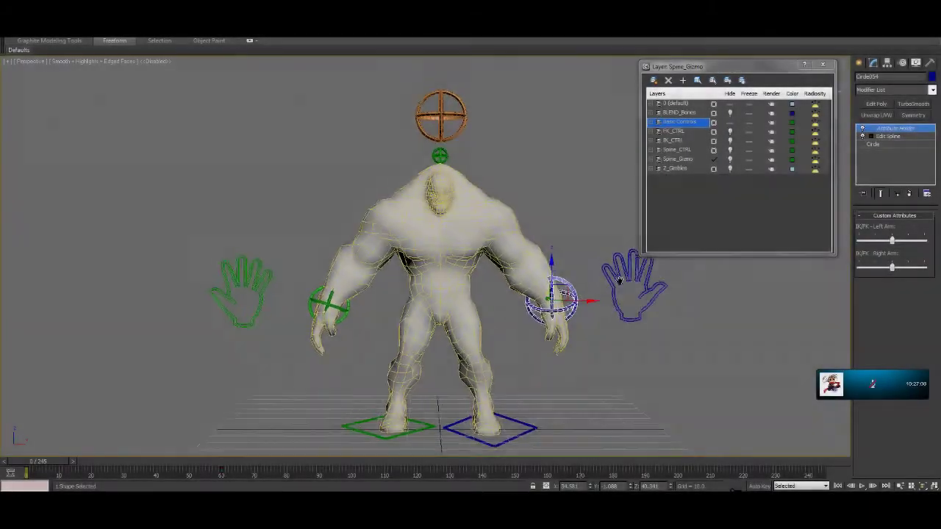
# Set the IK/FK blend of both the left and right arms to its minimum.
pyautogui.moveTo(619, 280); pyautogui.dragTo(611, 273, button='middle')
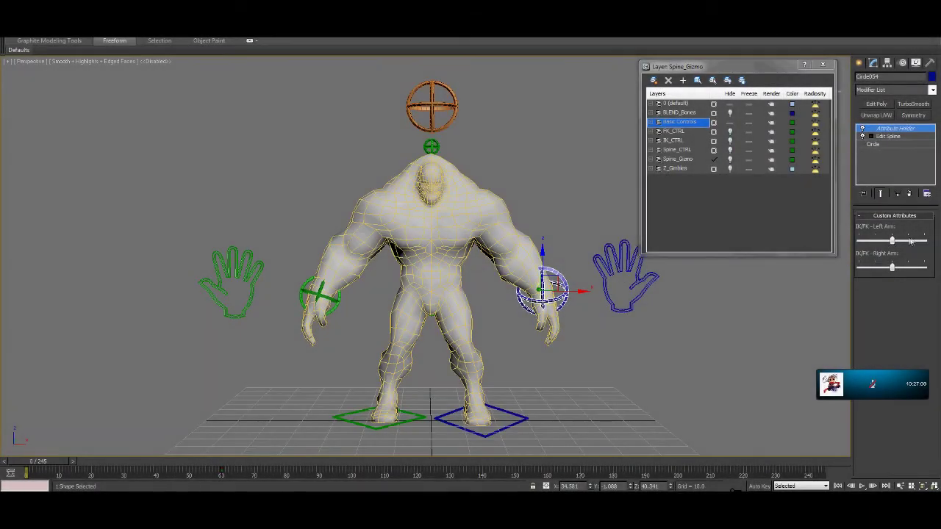
pyautogui.moveTo(892, 241); pyautogui.dragTo(857, 245)
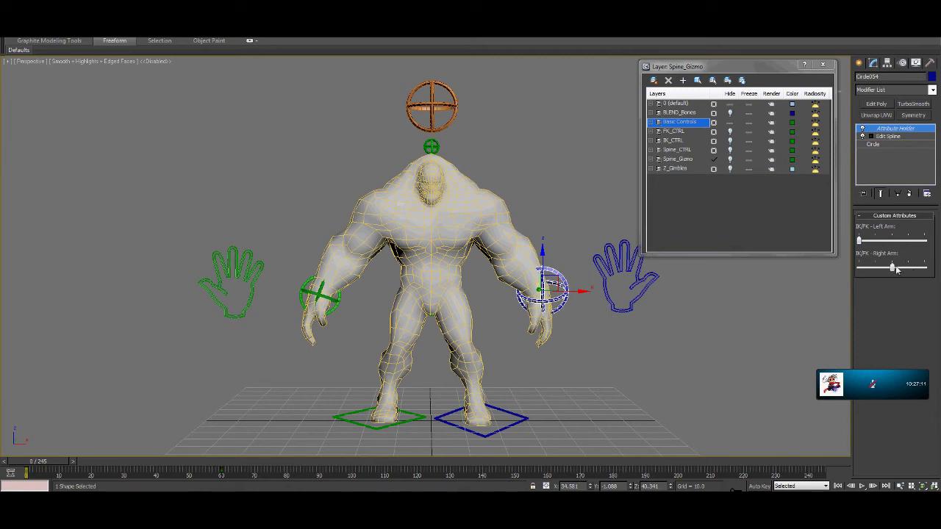
pyautogui.moveTo(892, 269); pyautogui.dragTo(858, 269)
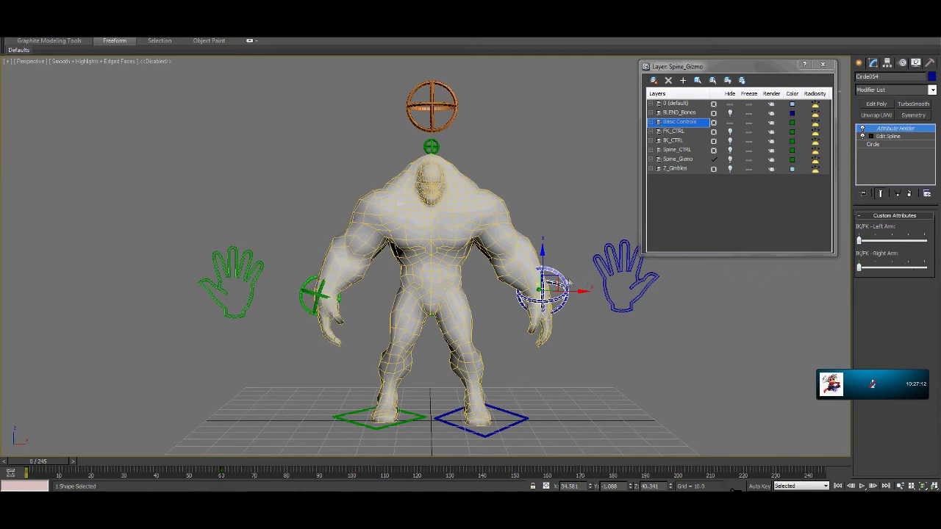
# Pose the left arm with its blue IK wrist control by raising the hand outward and moving it forward.
pyautogui.moveTo(557, 284); pyautogui.dragTo(578, 222)
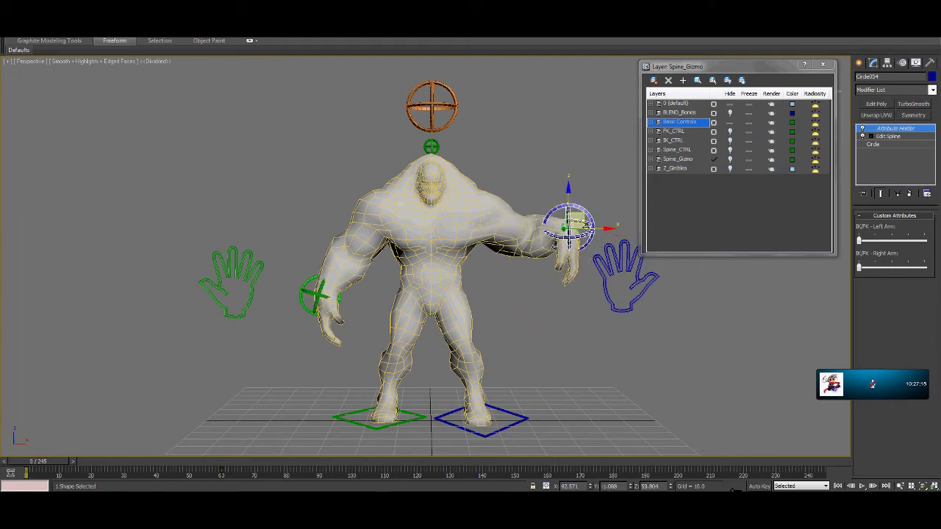
pyautogui.moveTo(860, 242)
pyautogui.mouseDown()
pyautogui.moveTo(931, 241)
pyautogui.moveTo(852, 250)
pyautogui.mouseUp()
pyautogui.keyDown('alt'); pyautogui.moveTo(650, 294); pyautogui.dragTo(577, 297, button='middle'); pyautogui.keyUp('alt')
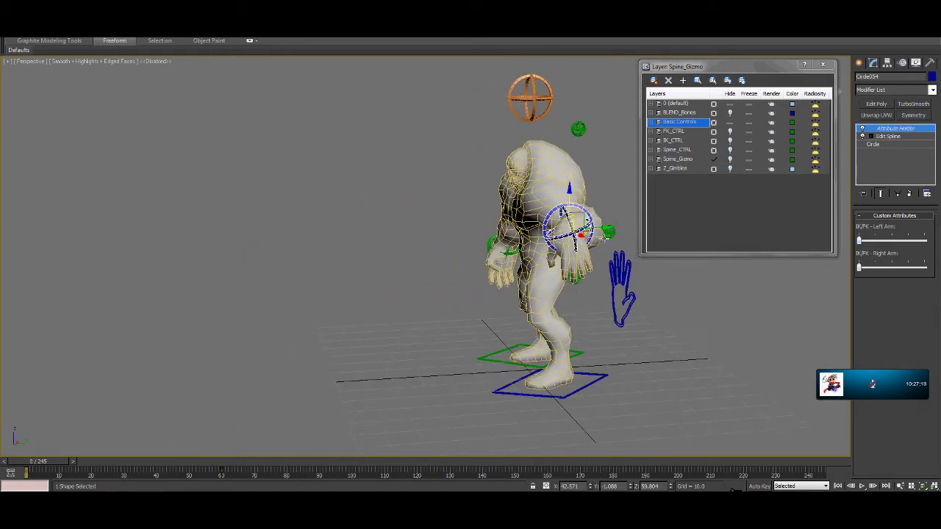
pyautogui.moveTo(570, 221); pyautogui.dragTo(587, 237)
pyautogui.keyDown('alt'); pyautogui.moveTo(591, 257); pyautogui.dragTo(578, 279, button='middle'); pyautogui.keyUp('alt')
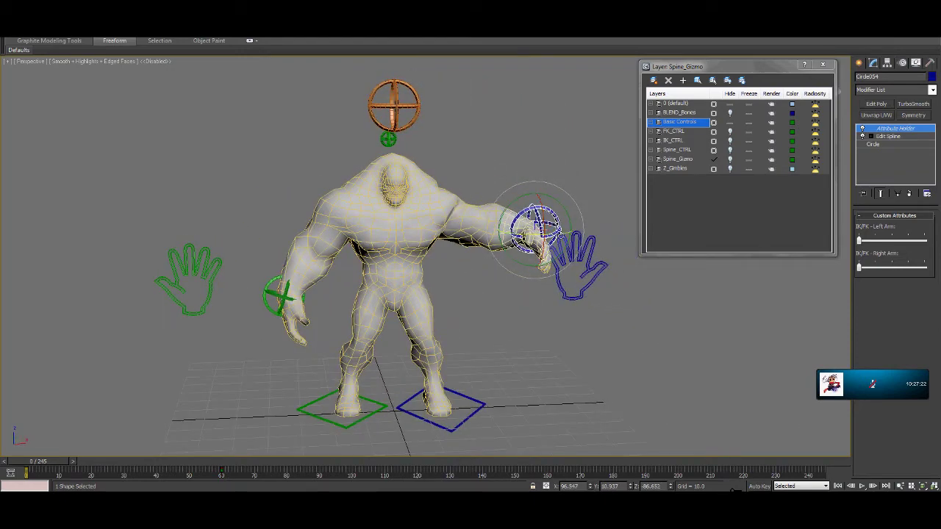
# Reselect the blue left wrist control and adjust it so the hand points forward.
pyautogui.click(577, 265)
pyautogui.moveTo(577, 265)
pyautogui.mouseDown()
pyautogui.moveTo(546, 255)
pyautogui.moveTo(582, 279)
pyautogui.mouseUp()
pyautogui.click(557, 228)
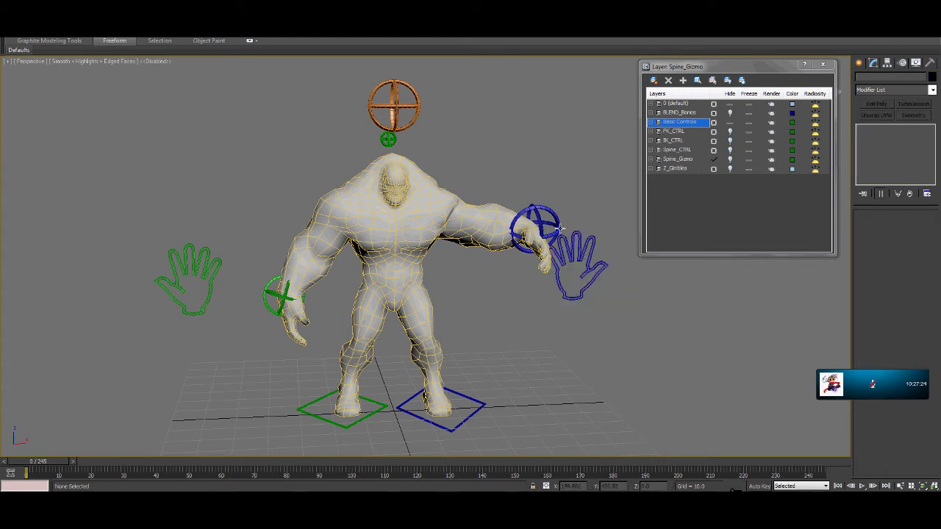
pyautogui.moveTo(573, 230); pyautogui.dragTo(552, 240)
pyautogui.keyDown('alt'); pyautogui.moveTo(552, 240); pyautogui.dragTo(610, 244, button='middle'); pyautogui.keyUp('alt')
# Select the orange head control and rotate it to turn the creature's head.
pyautogui.click(481, 100)
pyautogui.click(477, 100)
pyautogui.press('e')
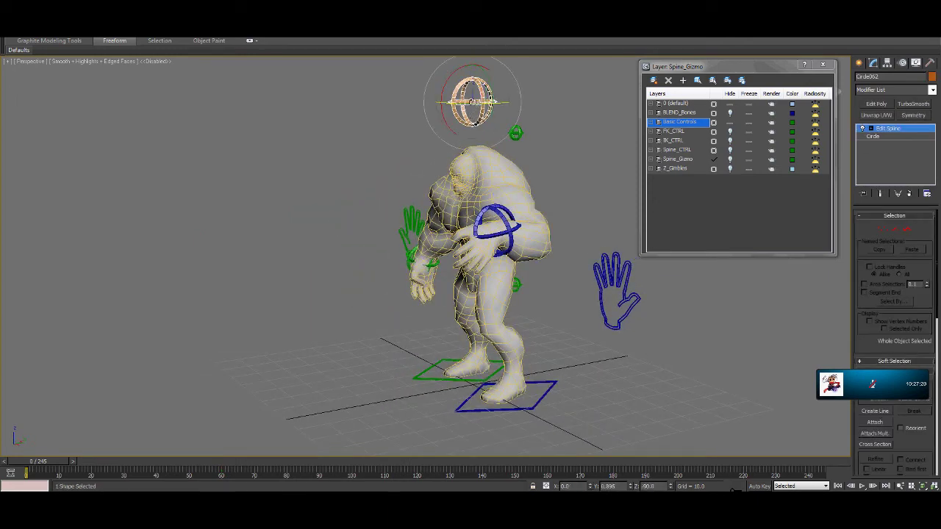
pyautogui.moveTo(469, 98); pyautogui.dragTo(464, 96)
# Select the green control behind the head and rotate it to turn the upper body.
pyautogui.click(516, 133)
pyautogui.moveTo(466, 157); pyautogui.dragTo(476, 173)
pyautogui.keyDown('alt'); pyautogui.moveTo(476, 173); pyautogui.dragTo(507, 173, button='middle'); pyautogui.keyUp('alt')
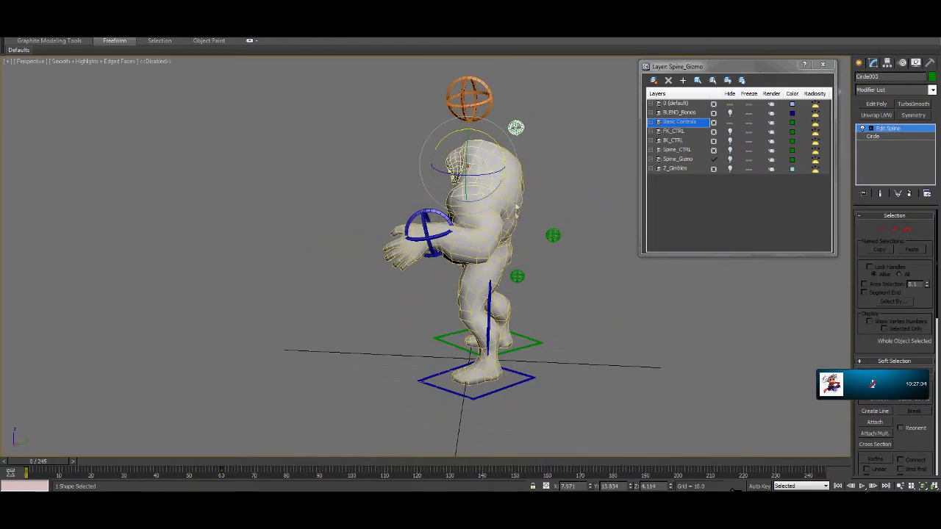
# Select the green waist control behind the lower back, rotate it slightly, and ready it for moving.
pyautogui.click(553, 234)
pyautogui.moveTo(515, 239)
pyautogui.mouseDown()
pyautogui.moveTo(505, 236)
pyautogui.moveTo(536, 238)
pyautogui.moveTo(517, 242)
pyautogui.mouseUp()
pyautogui.press('w')
pyautogui.keyDown('alt'); pyautogui.moveTo(538, 261); pyautogui.dragTo(539, 237, button='middle'); pyautogui.keyUp('alt')
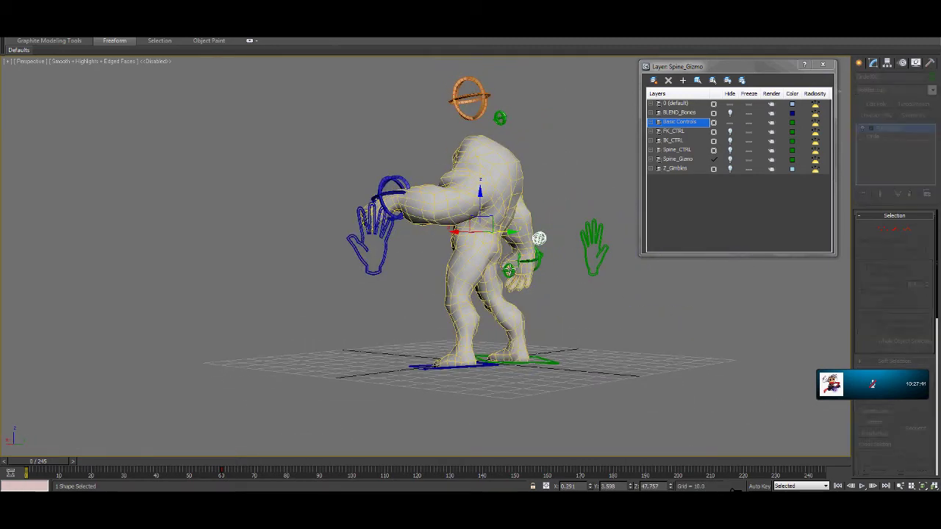
# Try rotating the green pelvis control by 10 degrees about Z.
pyautogui.keyDown('alt'); pyautogui.moveTo(532, 291); pyautogui.dragTo(505, 283, button='middle'); pyautogui.keyUp('alt')
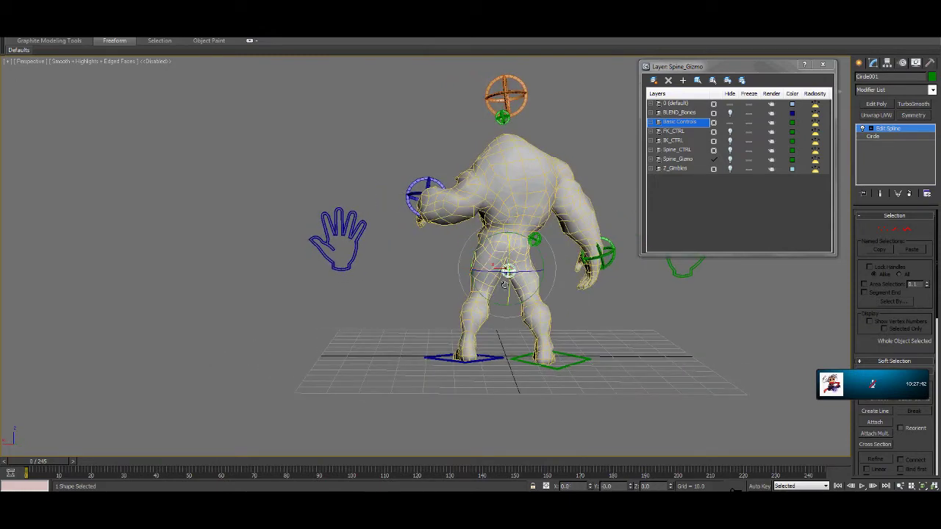
pyautogui.moveTo(508, 273)
pyautogui.mouseDown()
pyautogui.moveTo(531, 274)
pyautogui.moveTo(523, 271)
pyautogui.mouseUp()
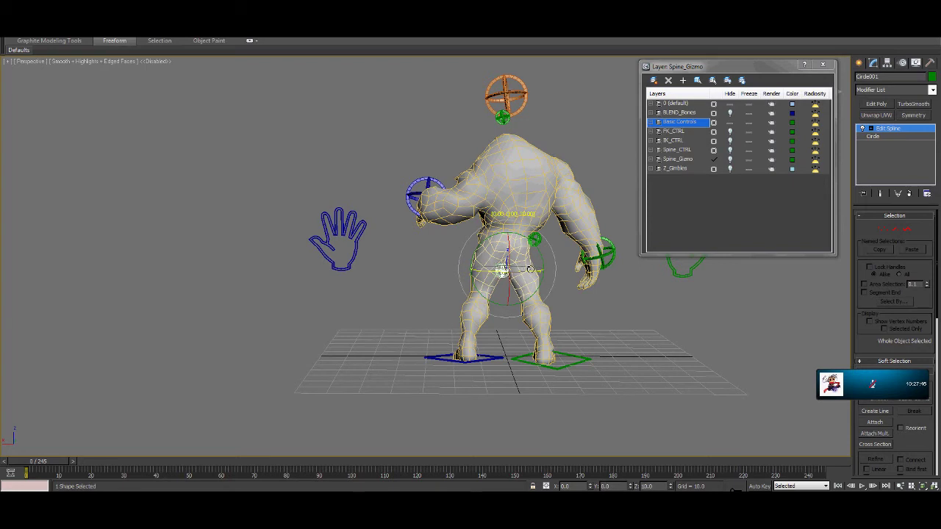
# Move the green pelvis control sideways along X to about 5.95, shifting the creature's hips over the blue foot control.
pyautogui.press('w')
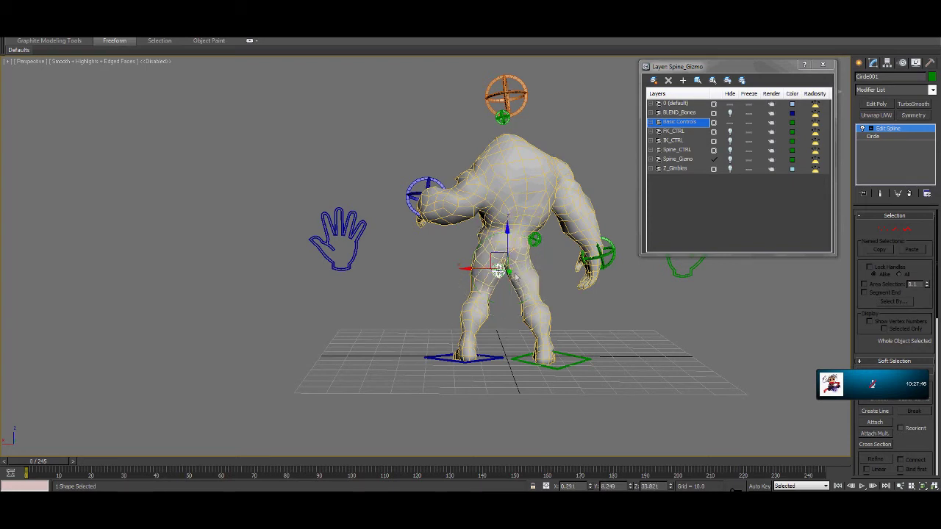
pyautogui.click(485, 273)
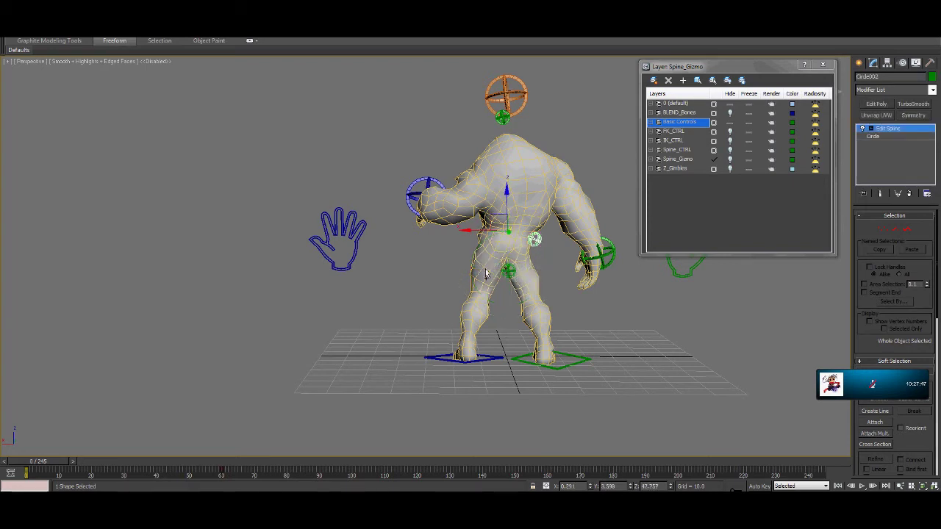
pyautogui.click(481, 266)
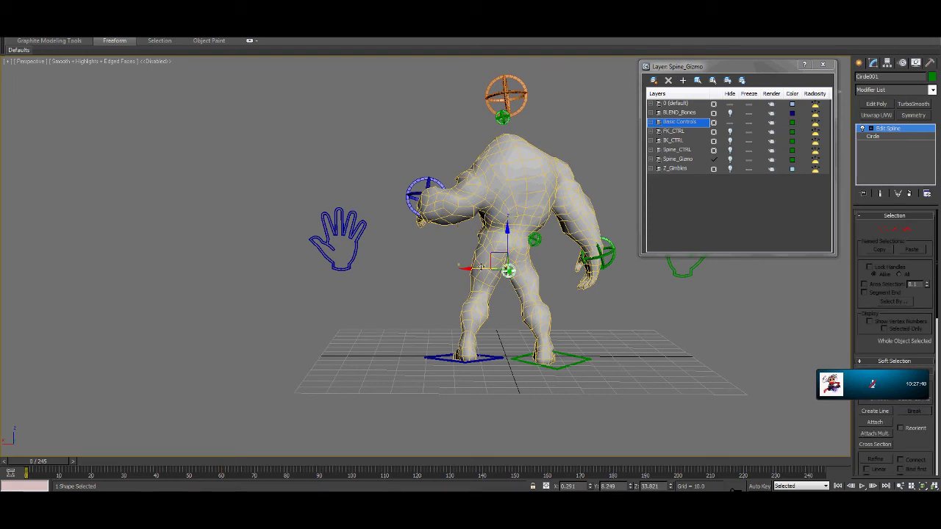
pyautogui.moveTo(477, 269)
pyautogui.mouseDown()
pyautogui.moveTo(487, 269)
pyautogui.moveTo(469, 268)
pyautogui.mouseUp()
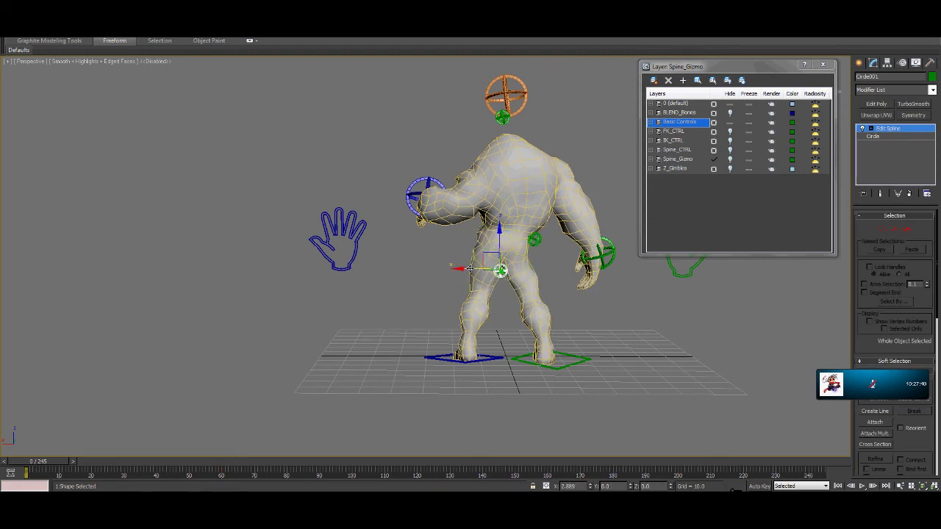
pyautogui.keyDown('alt'); pyautogui.moveTo(523, 278); pyautogui.dragTo(653, 292, button='middle'); pyautogui.keyUp('alt')
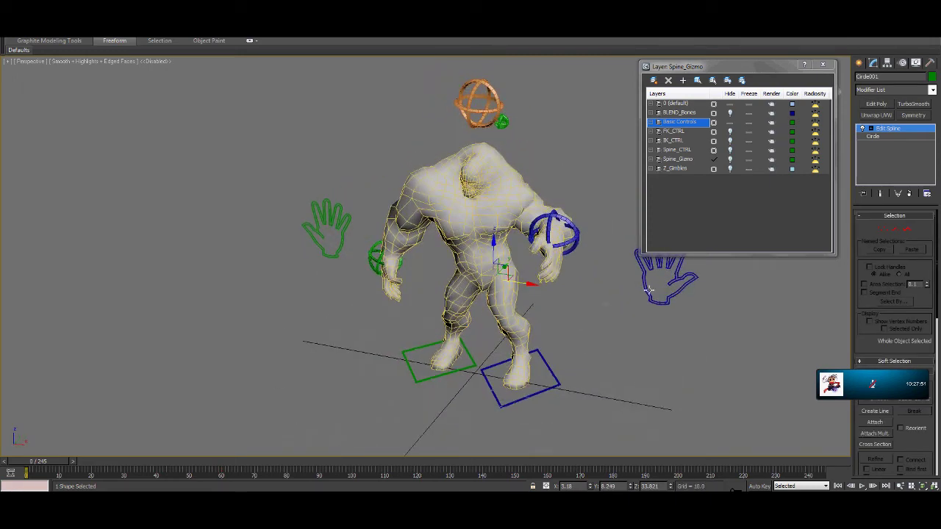
pyautogui.keyDown('alt'); pyautogui.moveTo(536, 309); pyautogui.dragTo(542, 284, button='middle'); pyautogui.keyUp('alt')
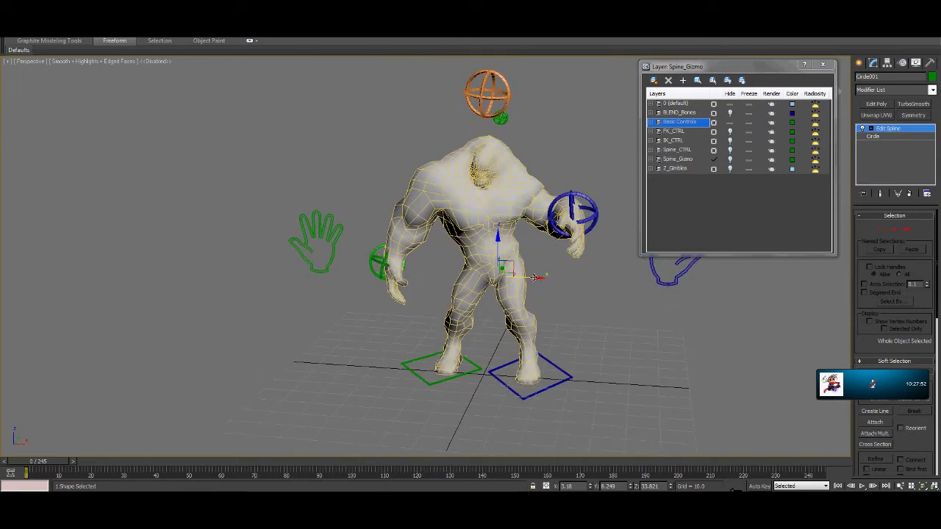
pyautogui.moveTo(536, 277); pyautogui.dragTo(543, 278)
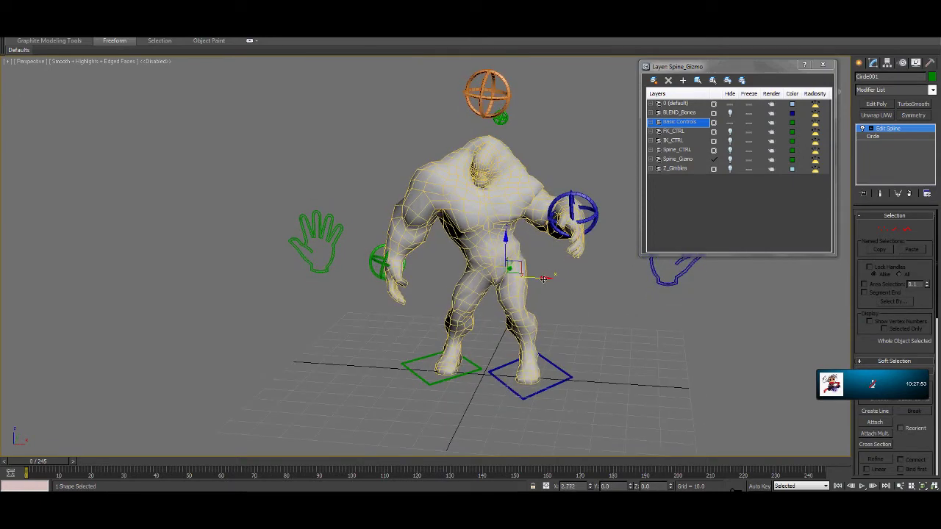
pyautogui.keyDown('alt'); pyautogui.moveTo(580, 290); pyautogui.dragTo(575, 282, button='middle'); pyautogui.keyUp('alt')
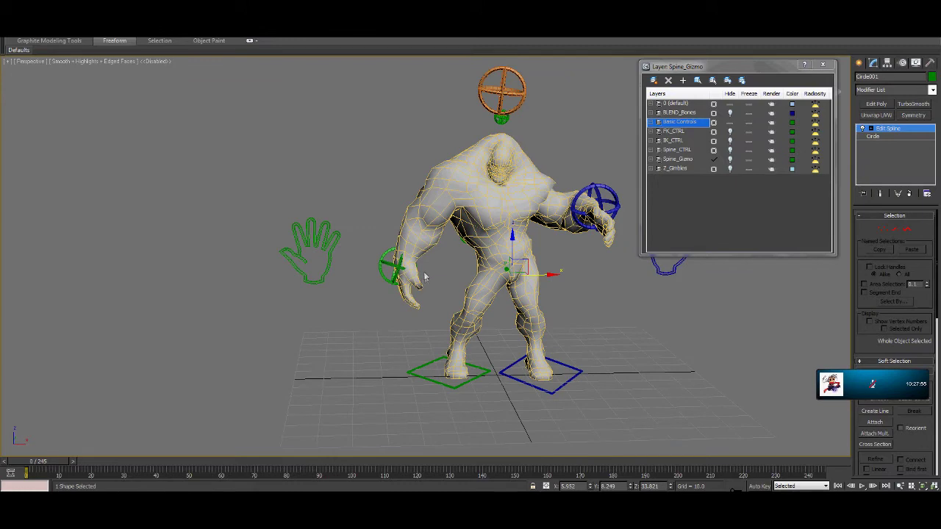
# Move the green foot control outward along X by about 4.9 units to widen the creature's stance.
pyautogui.click(392, 266)
pyautogui.keyDown('alt'); pyautogui.moveTo(466, 267); pyautogui.dragTo(457, 273, button='middle'); pyautogui.keyUp('alt')
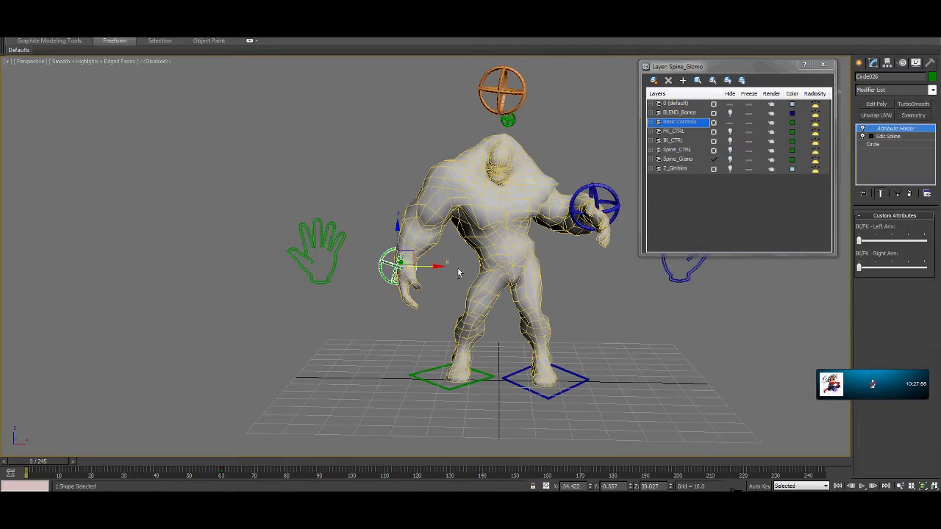
pyautogui.keyDown('alt'); pyautogui.moveTo(506, 318); pyautogui.dragTo(476, 351, button='middle'); pyautogui.keyUp('alt')
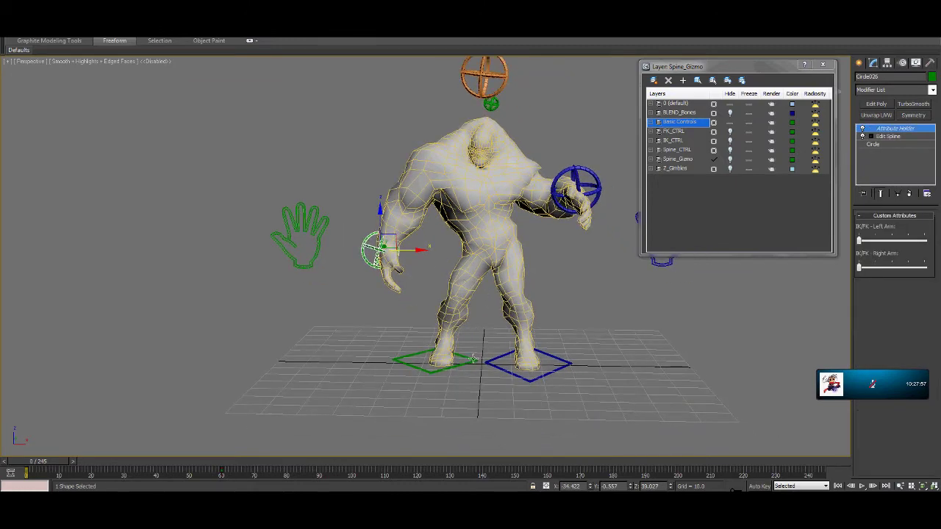
pyautogui.click(474, 359)
pyautogui.moveTo(474, 360); pyautogui.dragTo(460, 360)
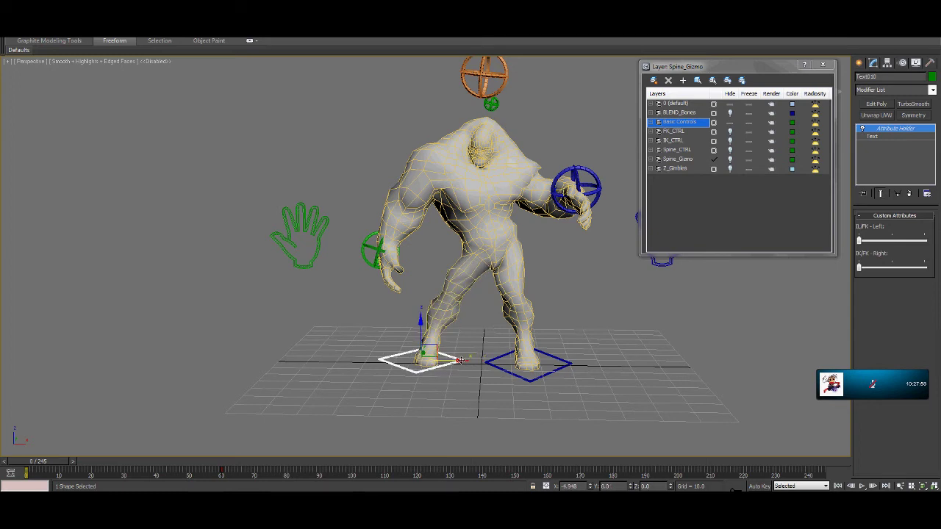
# Select the blue foot control and move it outward along X, away from the green foot control.
pyautogui.click(497, 367)
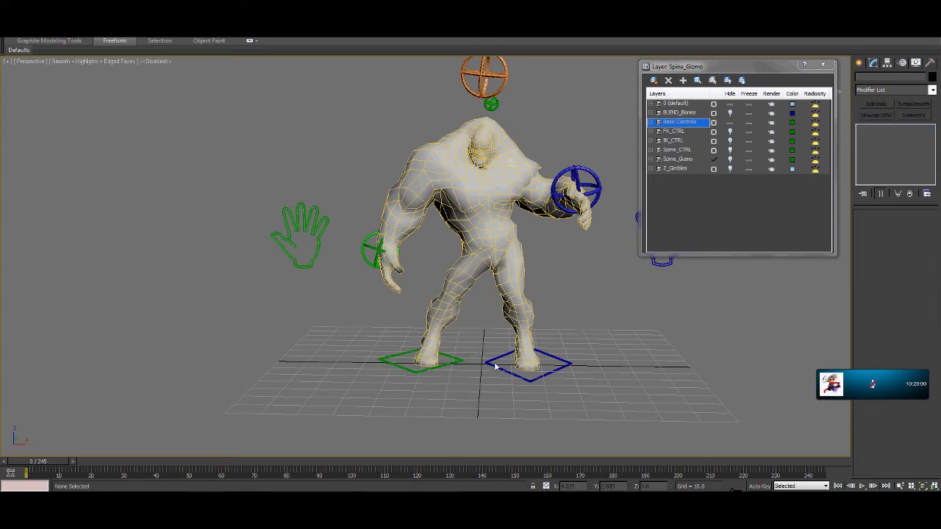
pyautogui.click(490, 364)
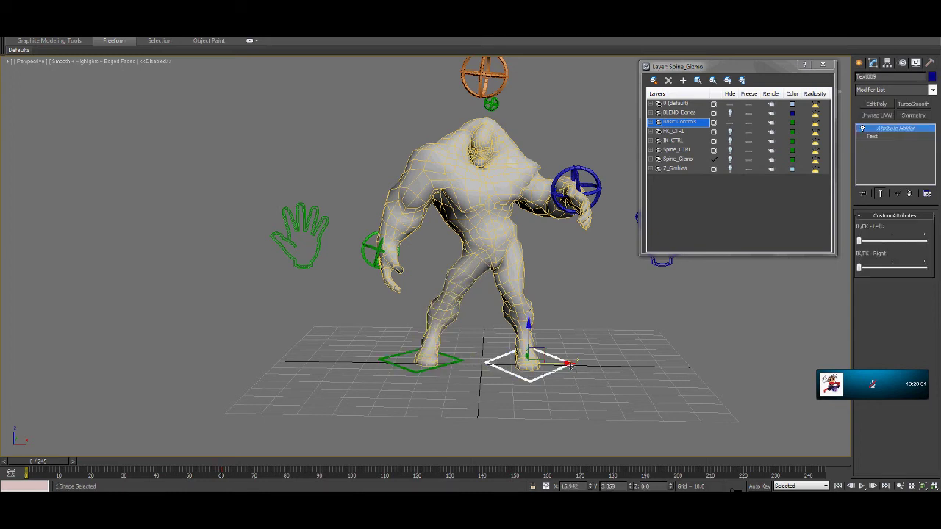
pyautogui.moveTo(569, 363); pyautogui.dragTo(592, 363)
# Select the orange head control above the creature and rotate it to turn the head.
pyautogui.keyDown('alt'); pyautogui.moveTo(612, 363); pyautogui.dragTo(534, 95, button='middle'); pyautogui.keyUp('alt')
pyautogui.click(531, 122)
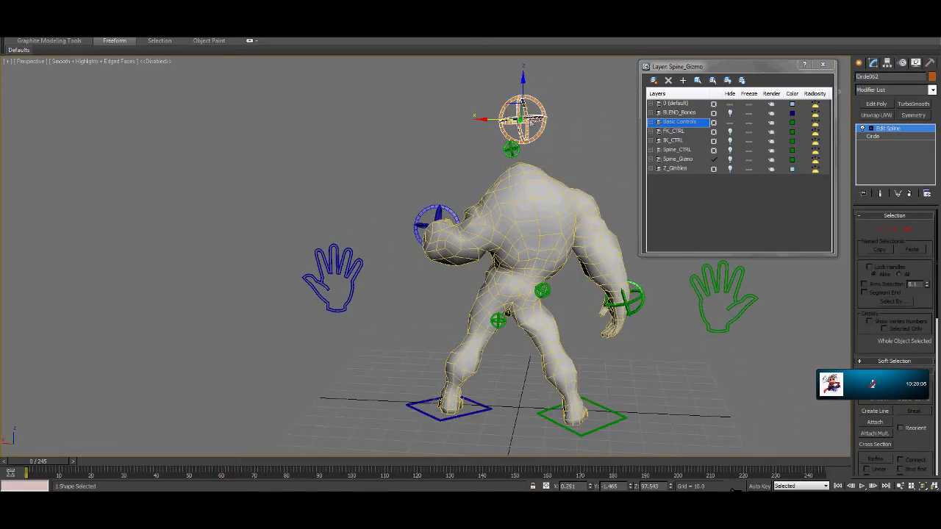
pyautogui.press('e')
pyautogui.moveTo(510, 108); pyautogui.dragTo(536, 127)
# Select the blue arm control and set its IK/FK - Left Arm and IK/FK - Right Arm attributes to their maximum.
pyautogui.moveTo(535, 126)
pyautogui.keyDown('alt'); pyautogui.mouseDown(button='middle')
pyautogui.moveTo(545, 145)
pyautogui.moveTo(654, 227)
pyautogui.moveTo(703, 218)
pyautogui.moveTo(701, 208)
pyautogui.moveTo(598, 235)
pyautogui.moveTo(646, 221)
pyautogui.moveTo(710, 172)
pyautogui.mouseUp(button='middle'); pyautogui.keyUp('alt')
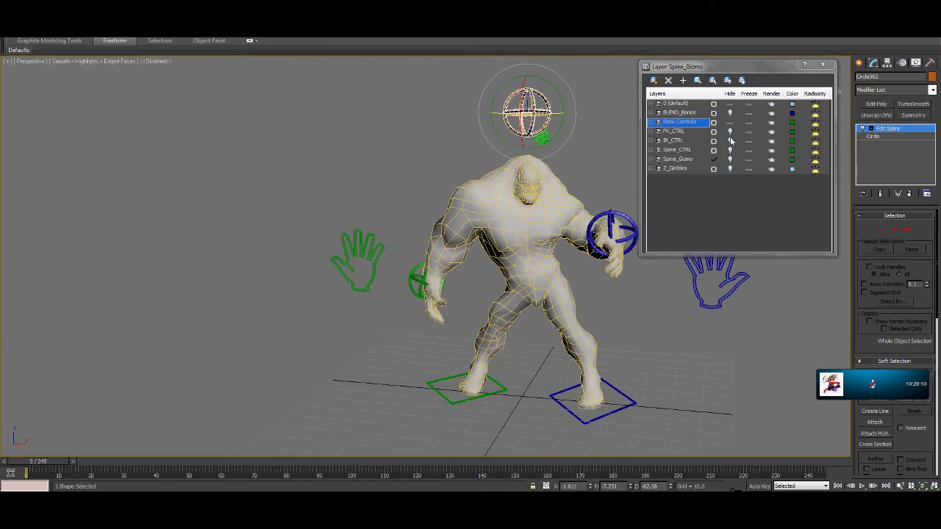
pyautogui.click(621, 214)
pyautogui.keyDown('alt'); pyautogui.moveTo(662, 275); pyautogui.dragTo(680, 273, button='middle'); pyautogui.keyUp('alt')
pyautogui.moveTo(860, 243); pyautogui.dragTo(924, 240)
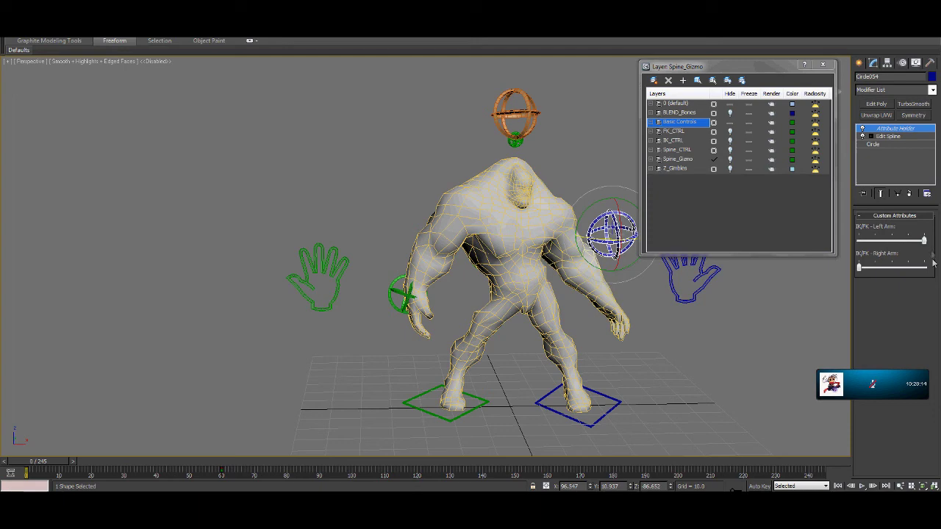
pyautogui.moveTo(860, 269); pyautogui.dragTo(933, 272)
pyautogui.keyDown('alt'); pyautogui.moveTo(547, 312); pyautogui.dragTo(507, 306, button='middle'); pyautogui.keyUp('alt')
pyautogui.keyDown('alt'); pyautogui.moveTo(682, 369); pyautogui.dragTo(638, 344, button='middle'); pyautogui.keyUp('alt')
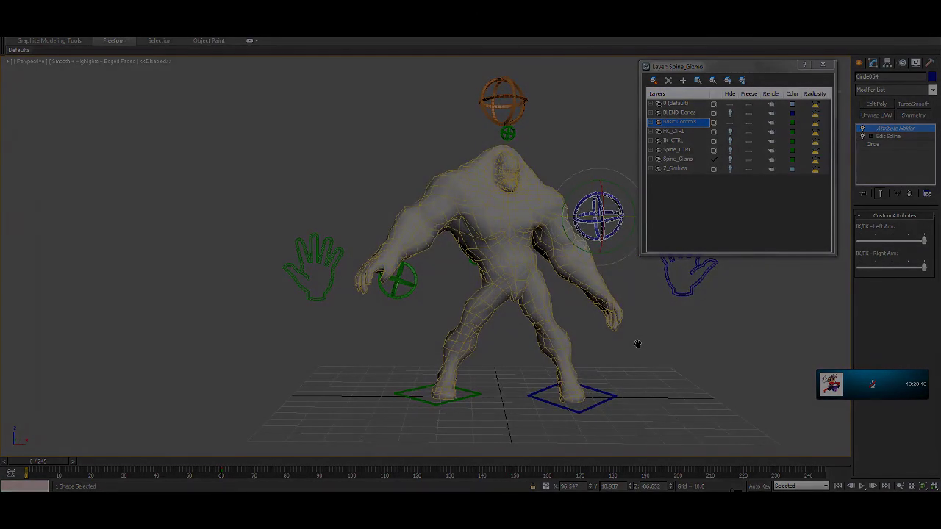